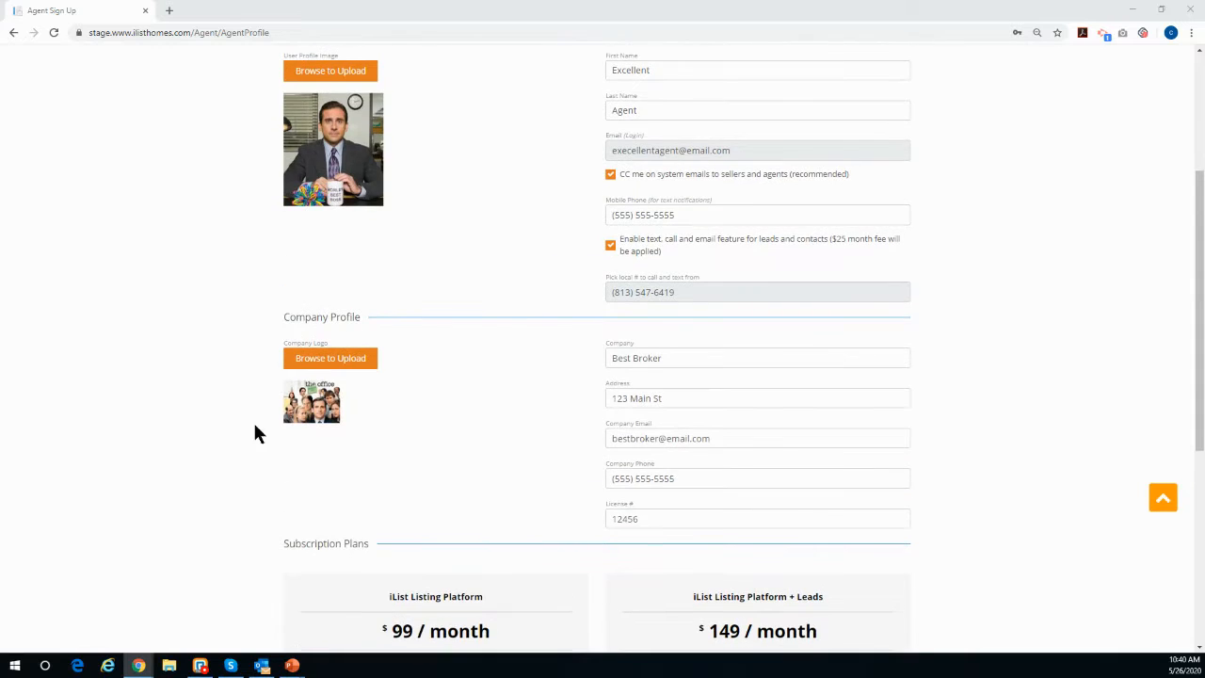
{"action": "scroll", "coordinate": [438, 439], "scroll_direction": "up", "scroll_amount": 1}
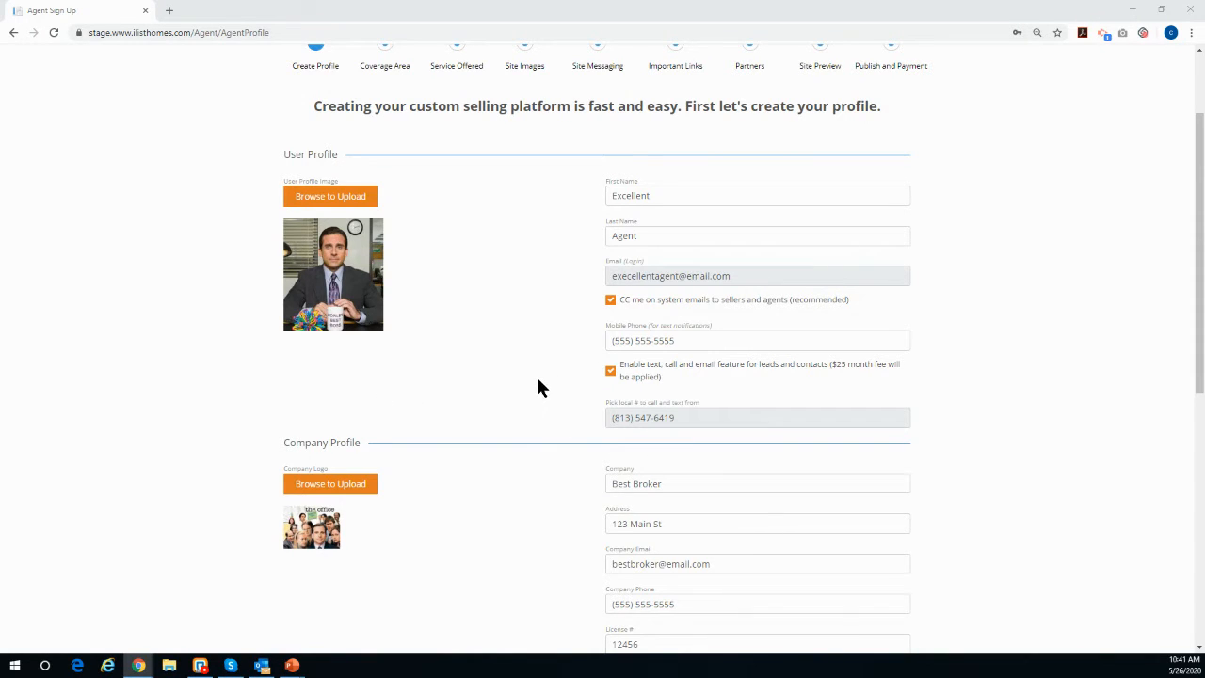
Step: Choose the iList Listing Platform + Leads subscription plan to get started
{"action": "scroll", "coordinate": [537, 387], "scroll_direction": "down", "scroll_amount": 3}
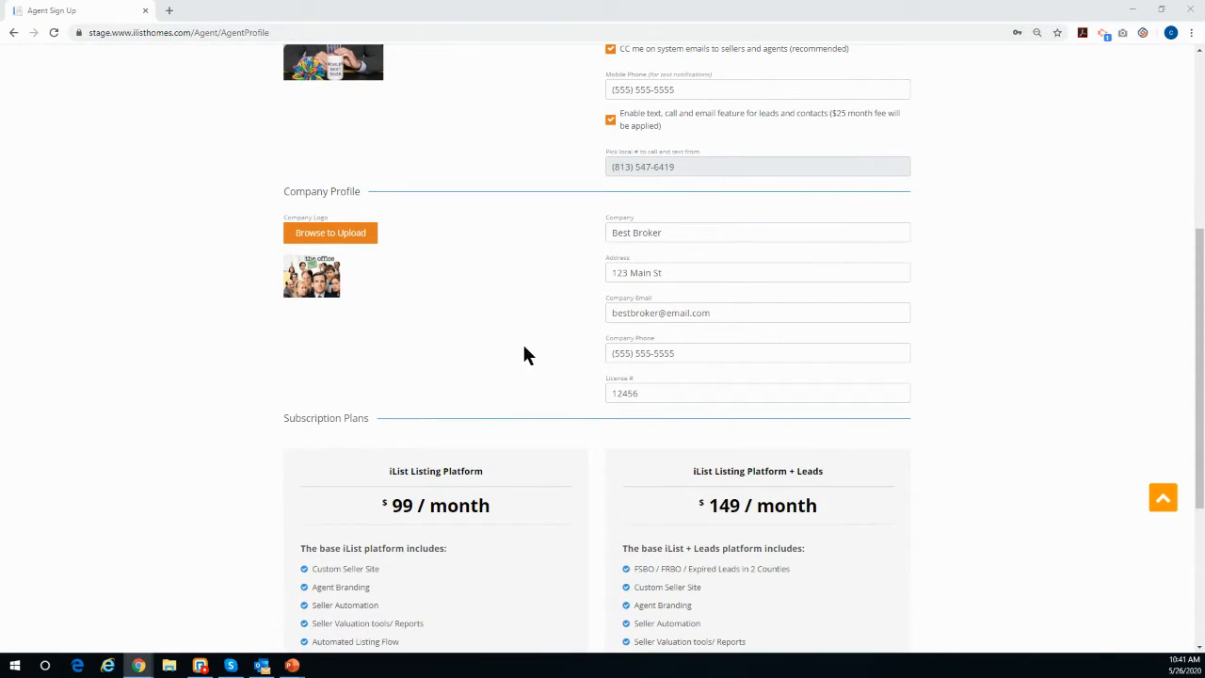
{"action": "scroll", "coordinate": [536, 363], "scroll_direction": "down", "scroll_amount": 2}
{"action": "scroll", "coordinate": [536, 364], "scroll_direction": "down", "scroll_amount": 2}
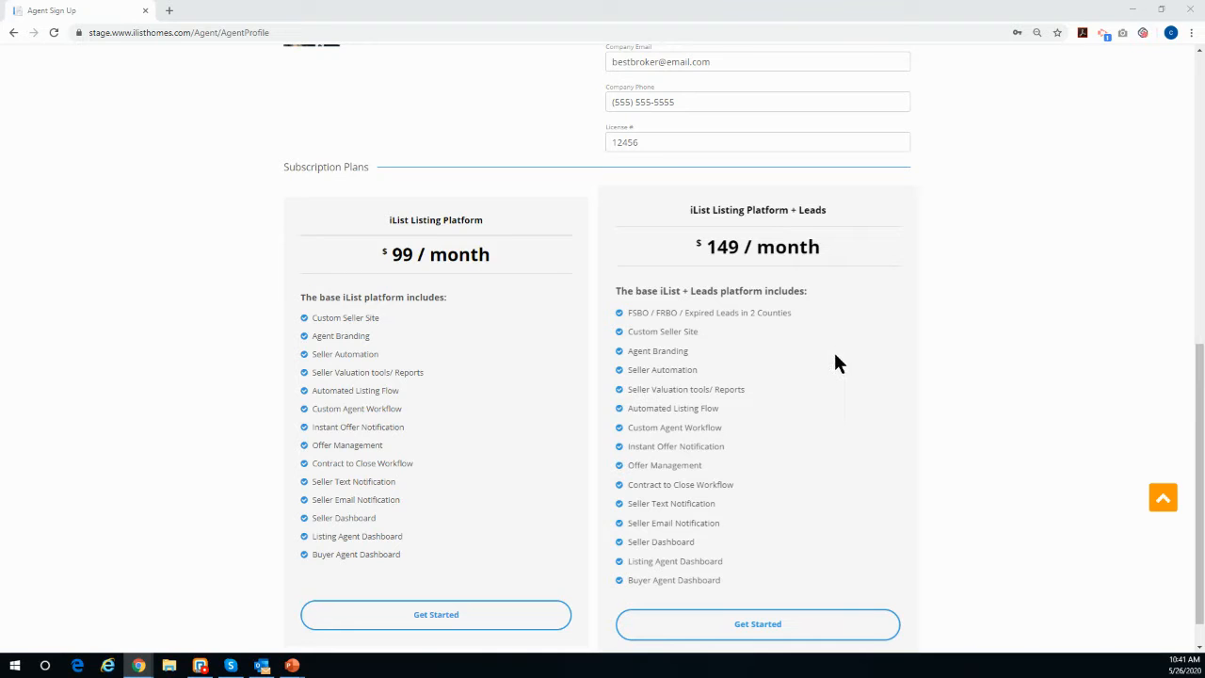
{"action": "left_click", "coordinate": [802, 636]}
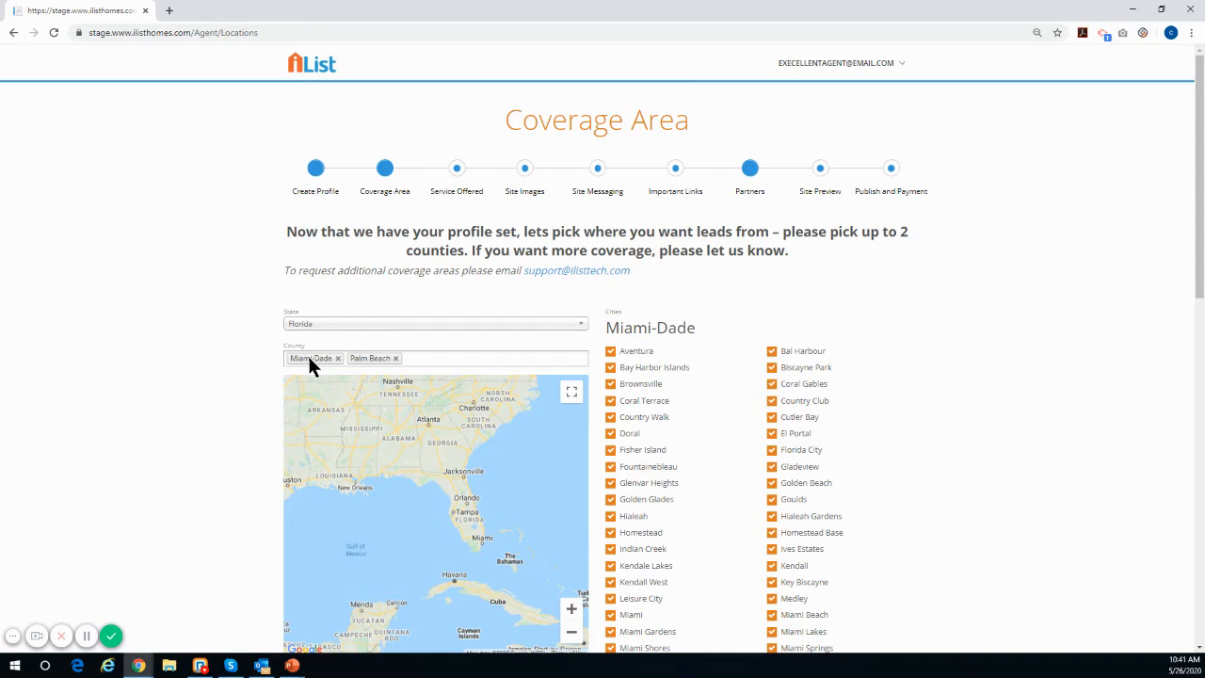
Step: Proceed from the Coverage Area step to the next step
{"action": "scroll", "coordinate": [890, 371], "scroll_direction": "down", "scroll_amount": 12}
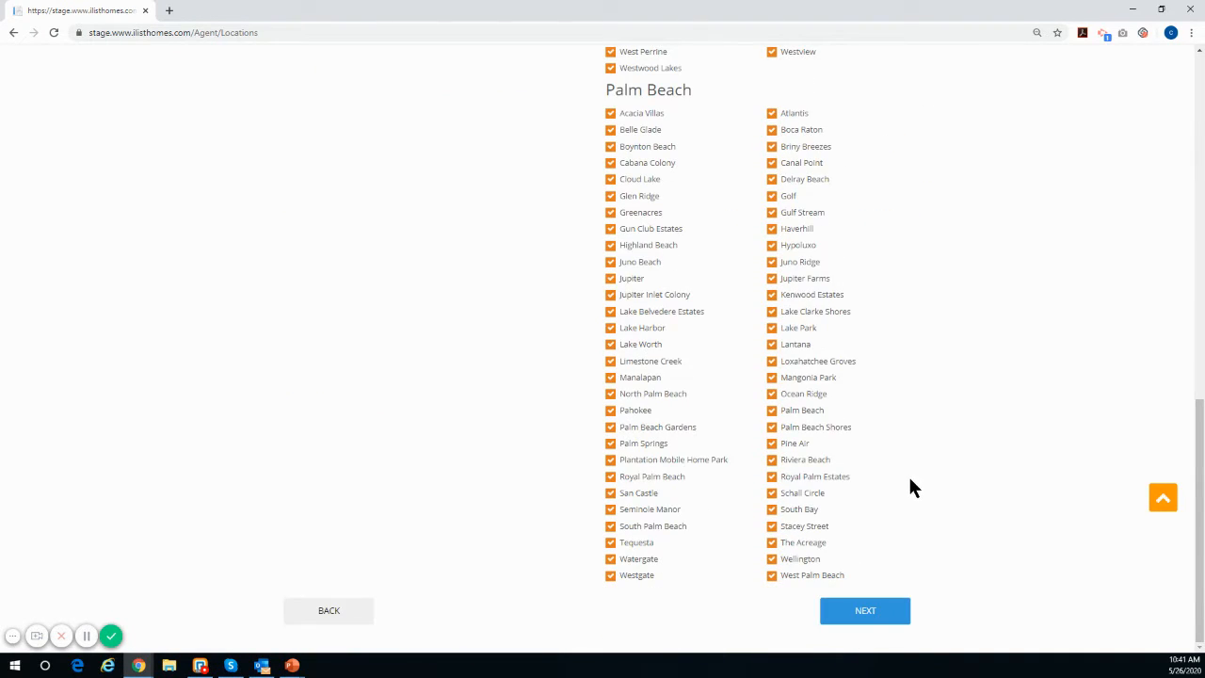
{"action": "scroll", "coordinate": [902, 499], "scroll_direction": "up", "scroll_amount": 3}
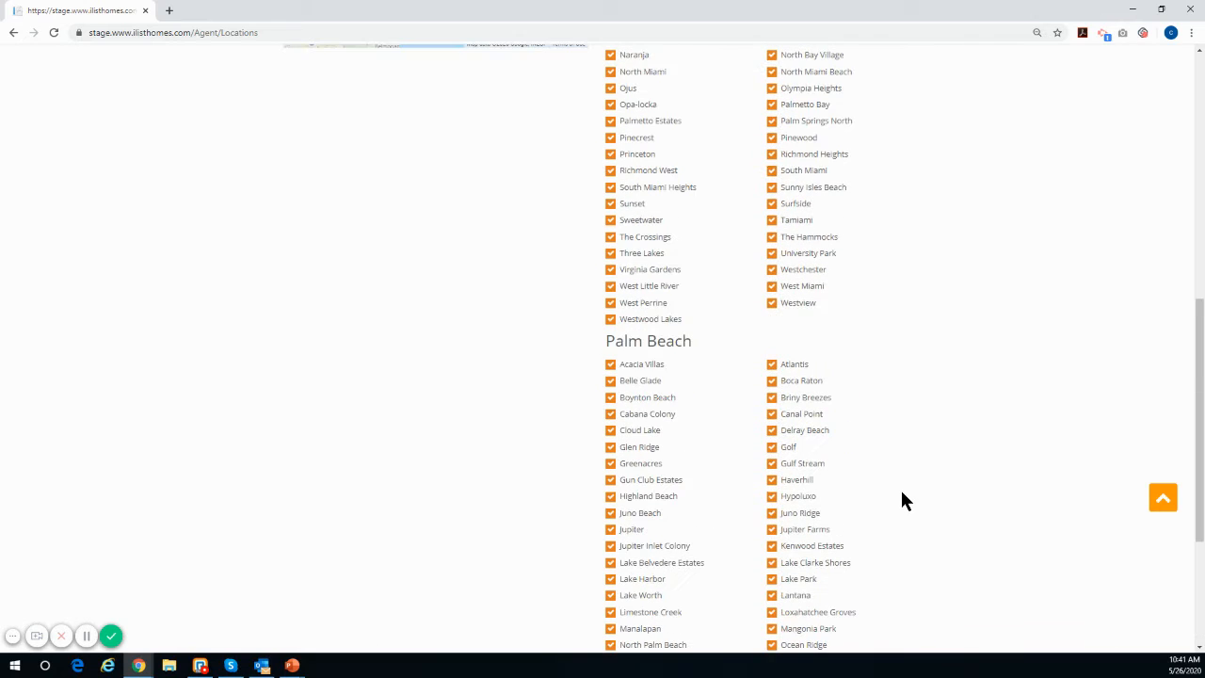
{"action": "scroll", "coordinate": [665, 506], "scroll_direction": "down", "scroll_amount": 3}
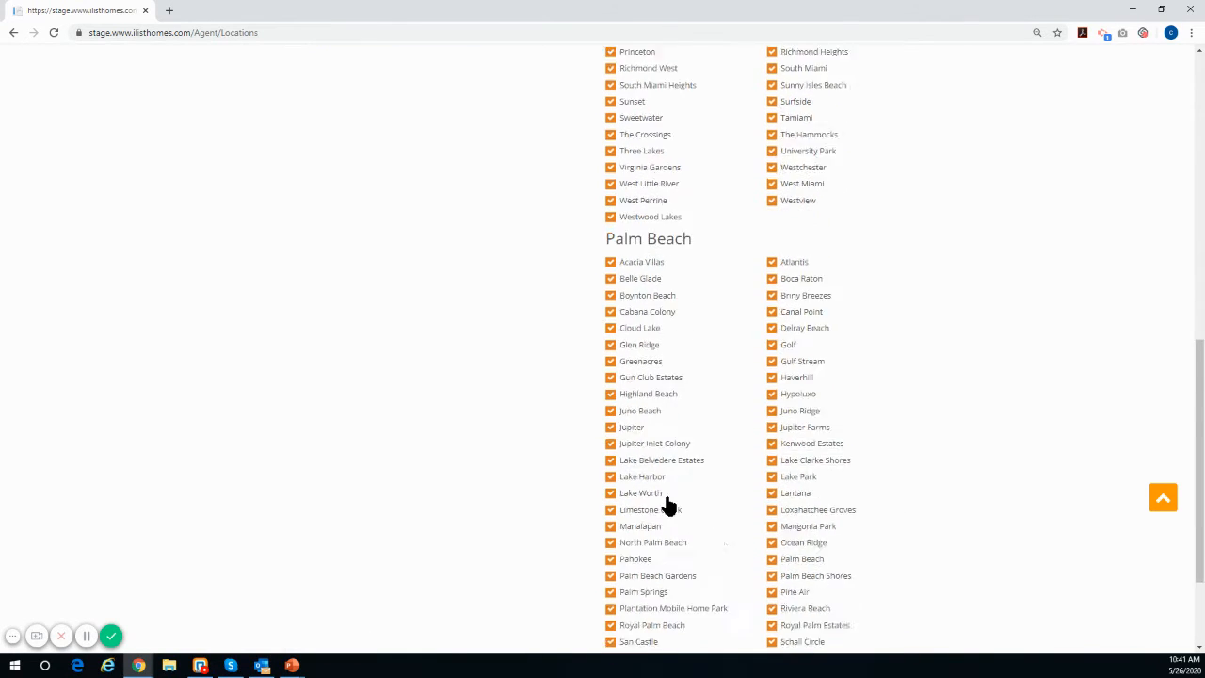
{"action": "left_click", "coordinate": [867, 614]}
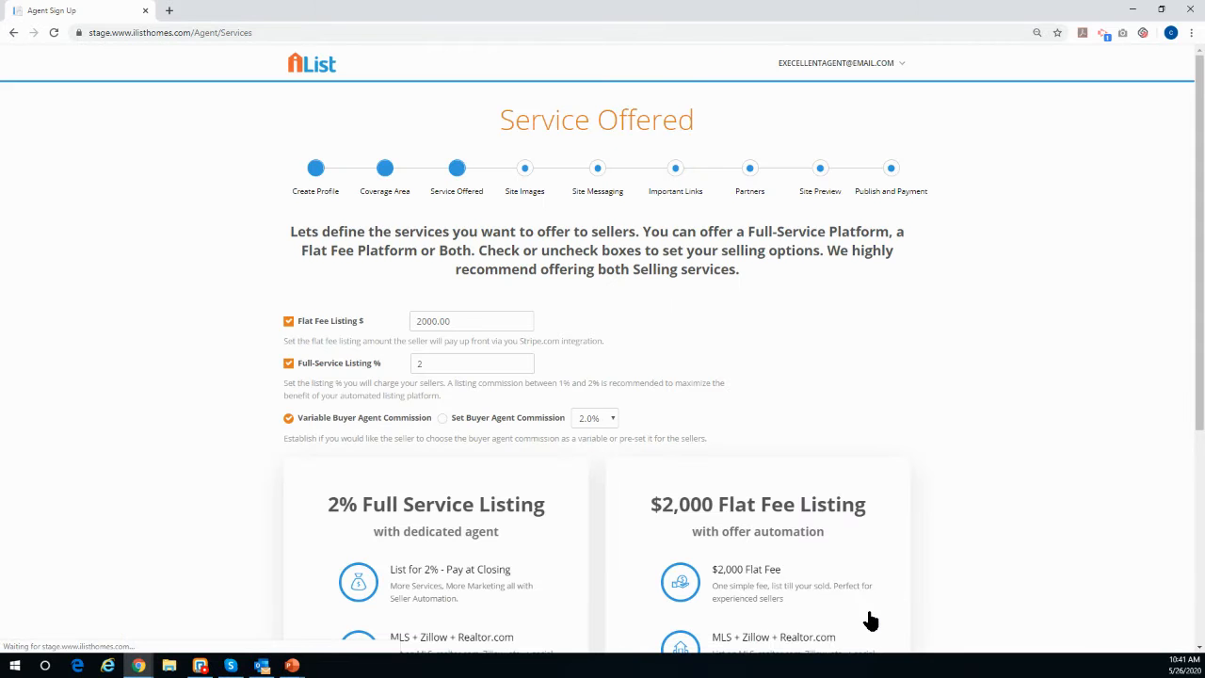
Step: Set the flat fee listing amount to 5000 and the full-service listing percentage to 3
{"action": "scroll", "coordinate": [864, 504], "scroll_direction": "down", "scroll_amount": 1}
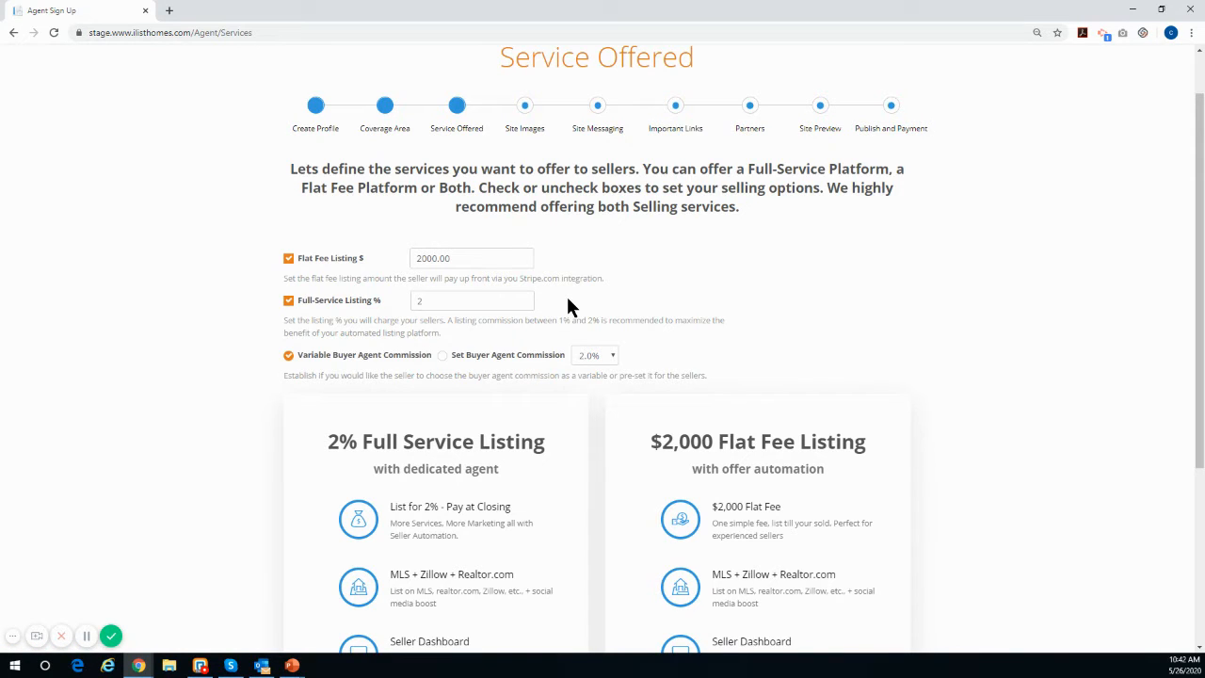
{"action": "scroll", "coordinate": [497, 311], "scroll_direction": "down", "scroll_amount": 1}
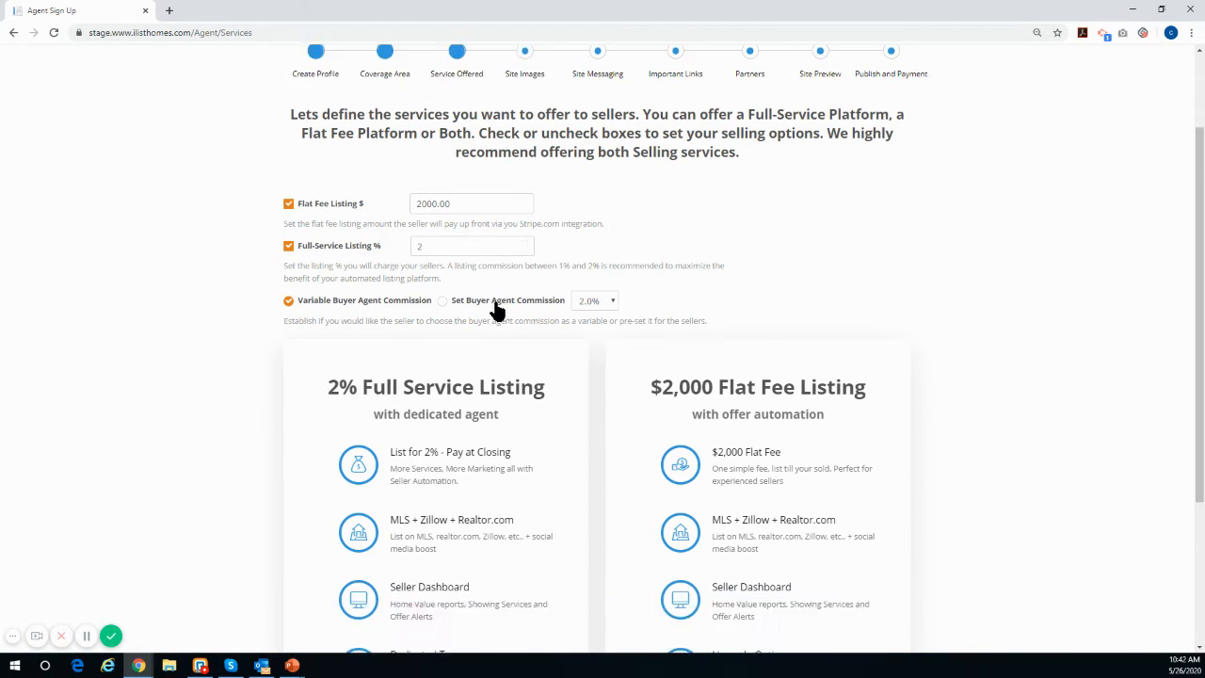
{"action": "scroll", "coordinate": [497, 311], "scroll_direction": "down", "scroll_amount": 1}
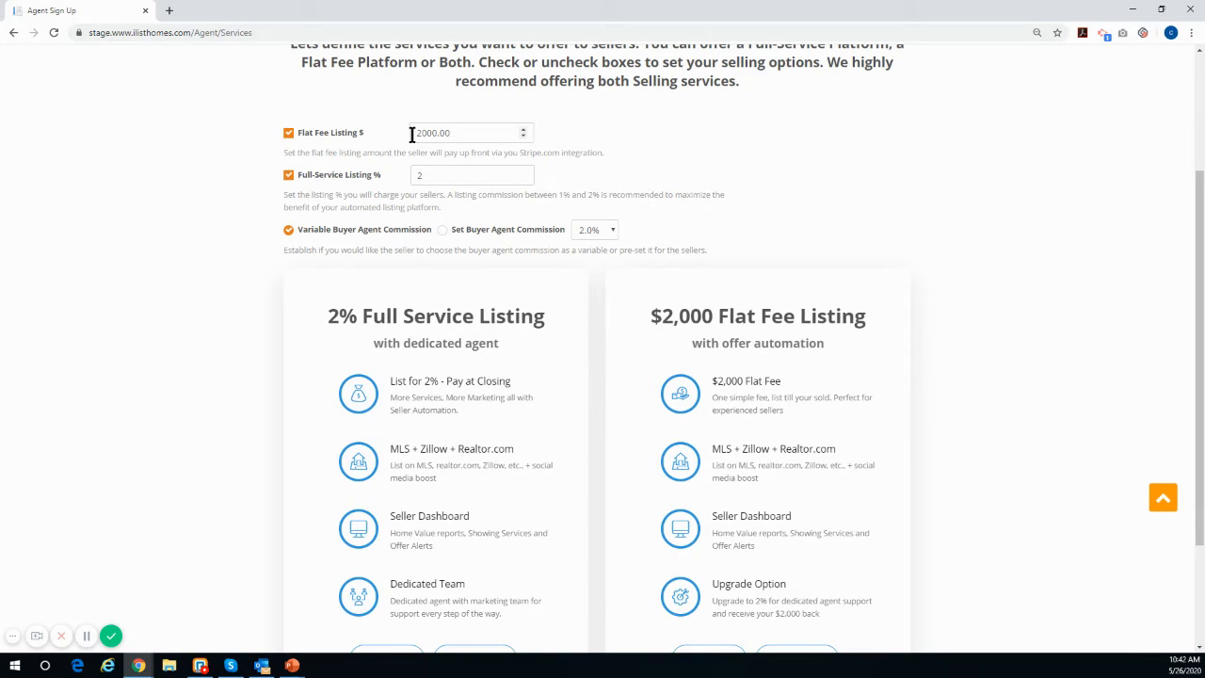
{"action": "left_click_drag", "start_coordinate": [449, 132], "coordinate": [381, 144]}
{"action": "type", "text": "5000"}
{"action": "left_click", "coordinate": [358, 121]}
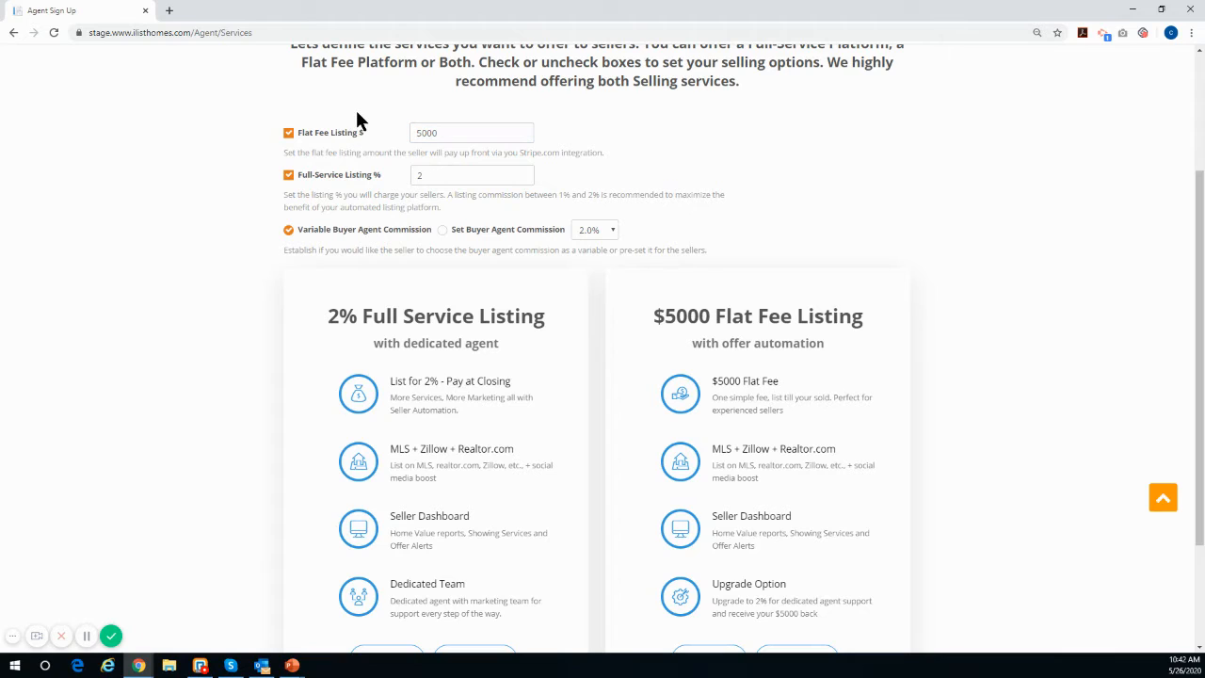
{"action": "left_click_drag", "start_coordinate": [442, 175], "coordinate": [412, 175]}
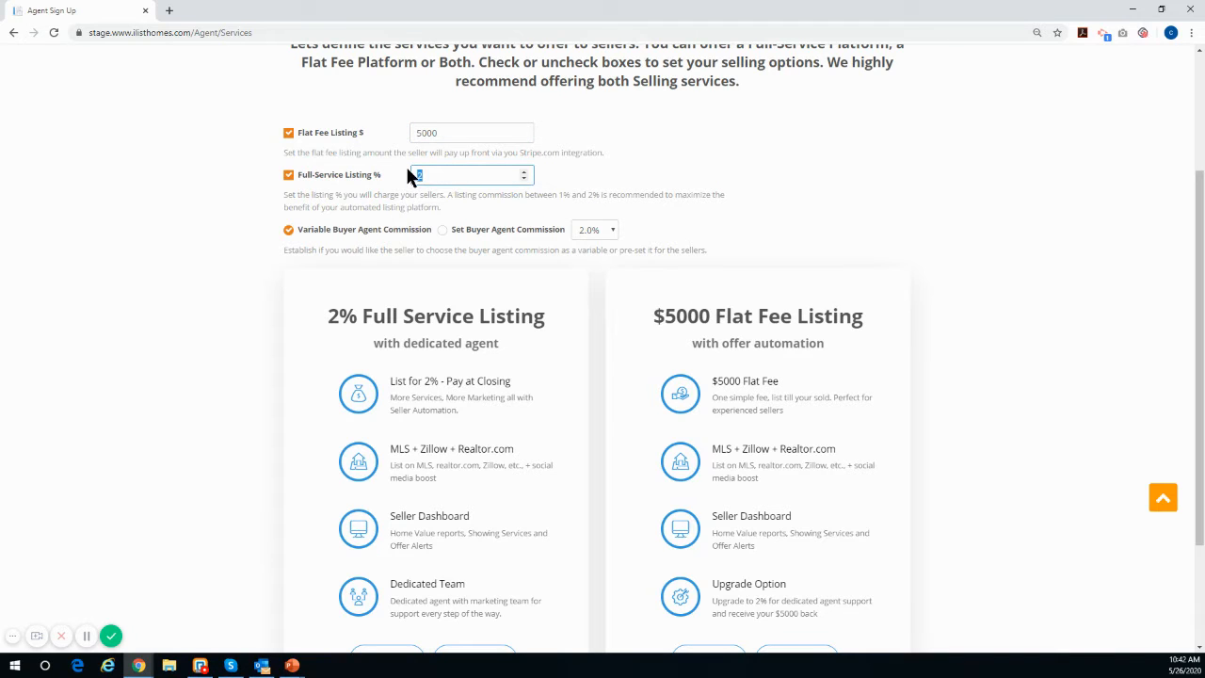
{"action": "type", "text": "3"}
{"action": "left_click", "coordinate": [675, 184]}
Step: Set the flat fee listing amount to 2000 and the full-service listing percentage to 2
{"action": "double_click", "coordinate": [449, 133]}
{"action": "type", "text": "2000"}
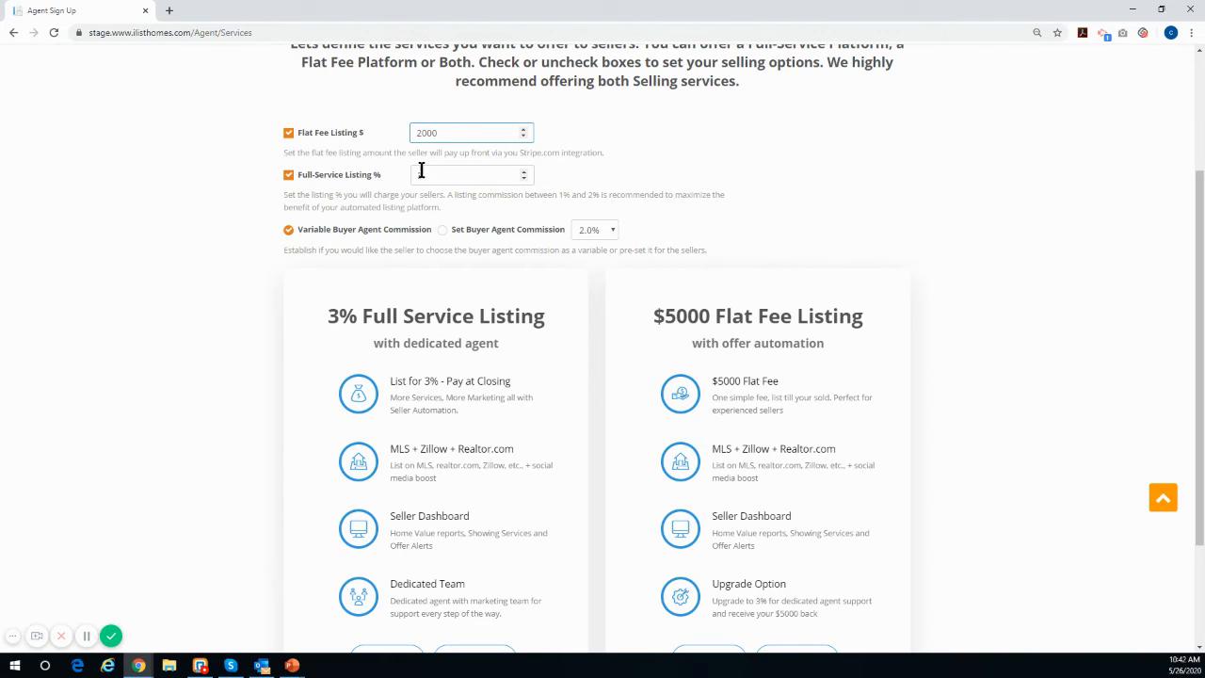
{"action": "double_click", "coordinate": [421, 172]}
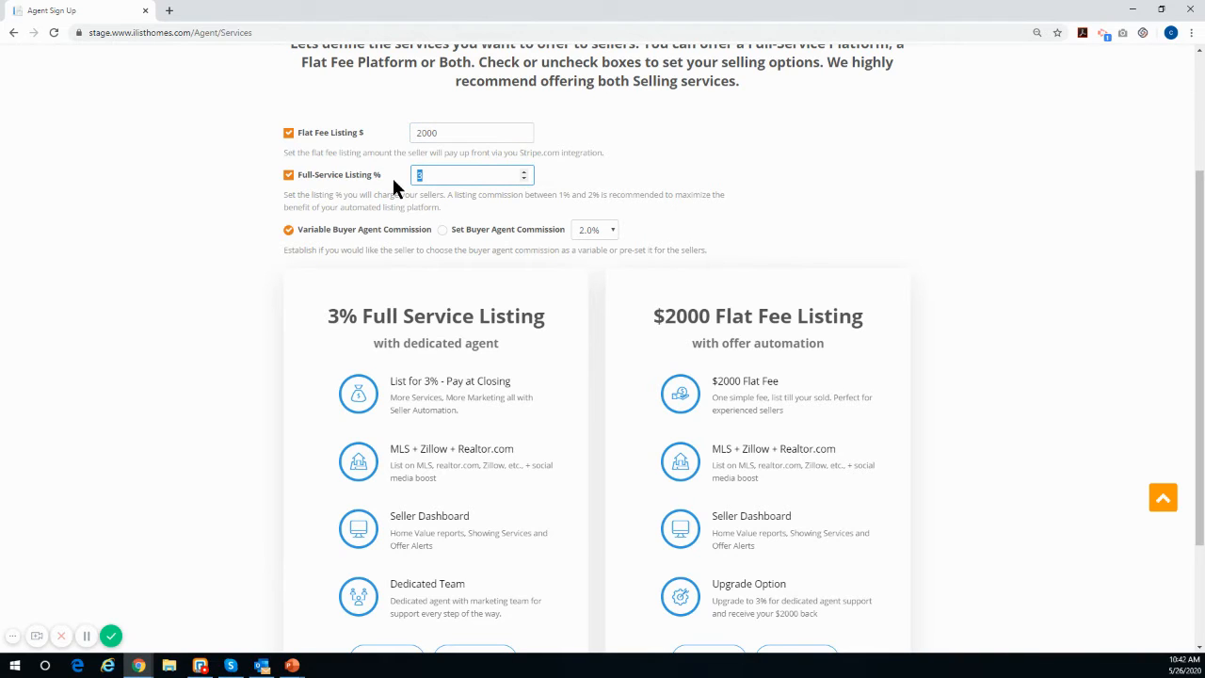
{"action": "type", "text": "2"}
{"action": "left_click", "coordinate": [620, 185]}
Step: Uncheck and recheck the Full-Service Listing and Flat Fee Listing options in turn
{"action": "left_click", "coordinate": [289, 177]}
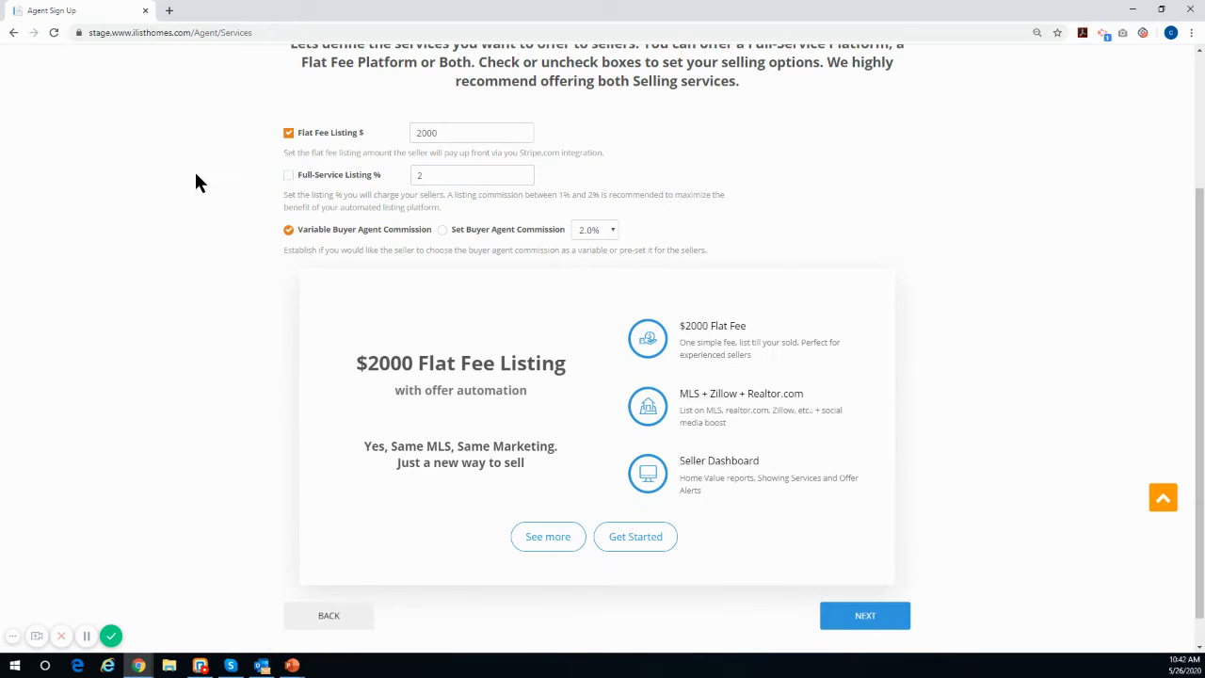
{"action": "left_click", "coordinate": [289, 176]}
{"action": "left_click", "coordinate": [288, 134]}
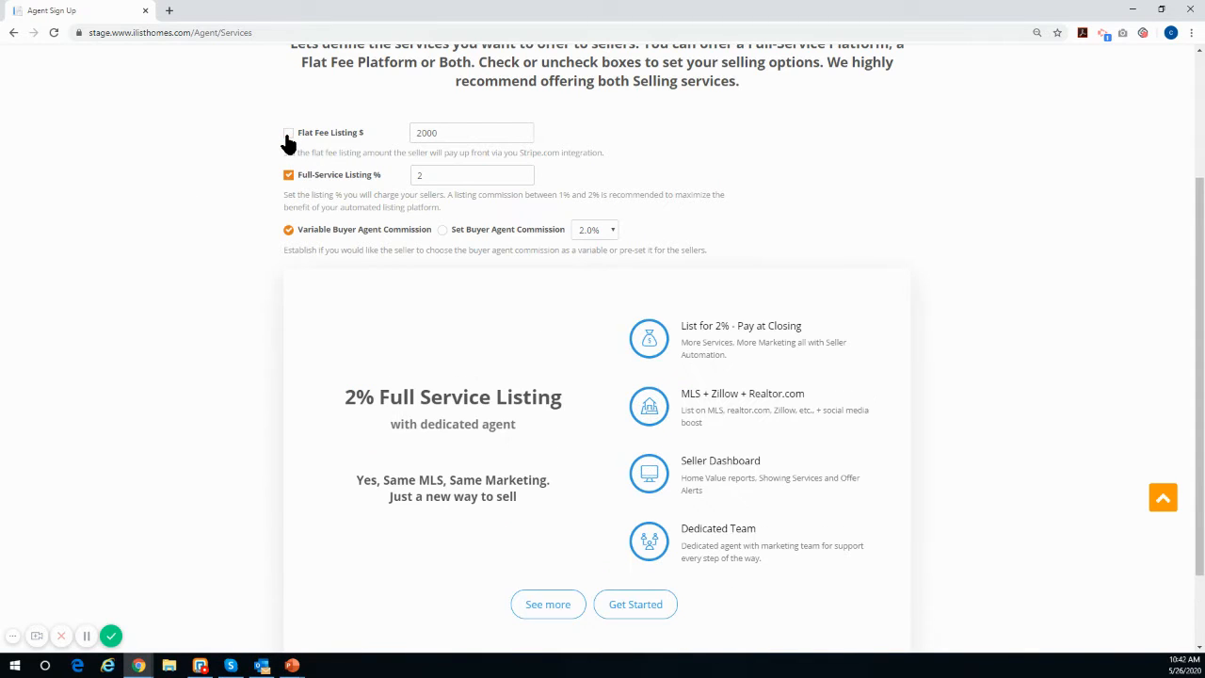
{"action": "left_click", "coordinate": [287, 135]}
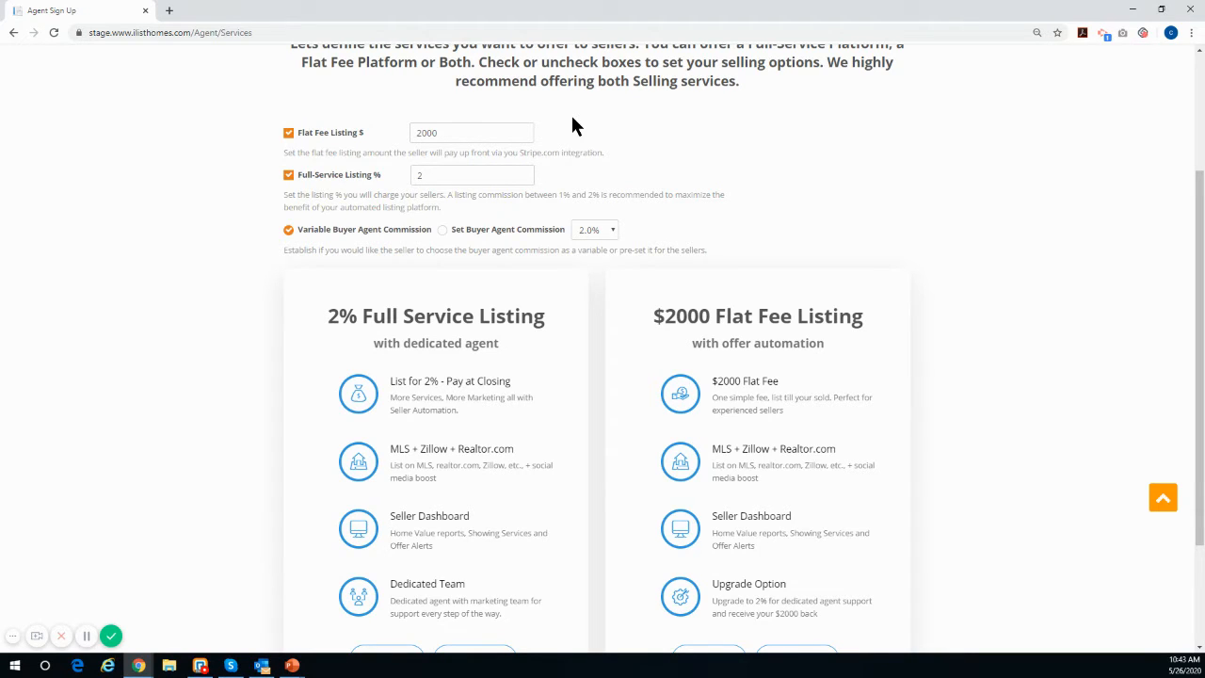
Step: Proceed from the Service Offered step to the next step
{"action": "scroll", "coordinate": [527, 202], "scroll_direction": "up", "scroll_amount": 1}
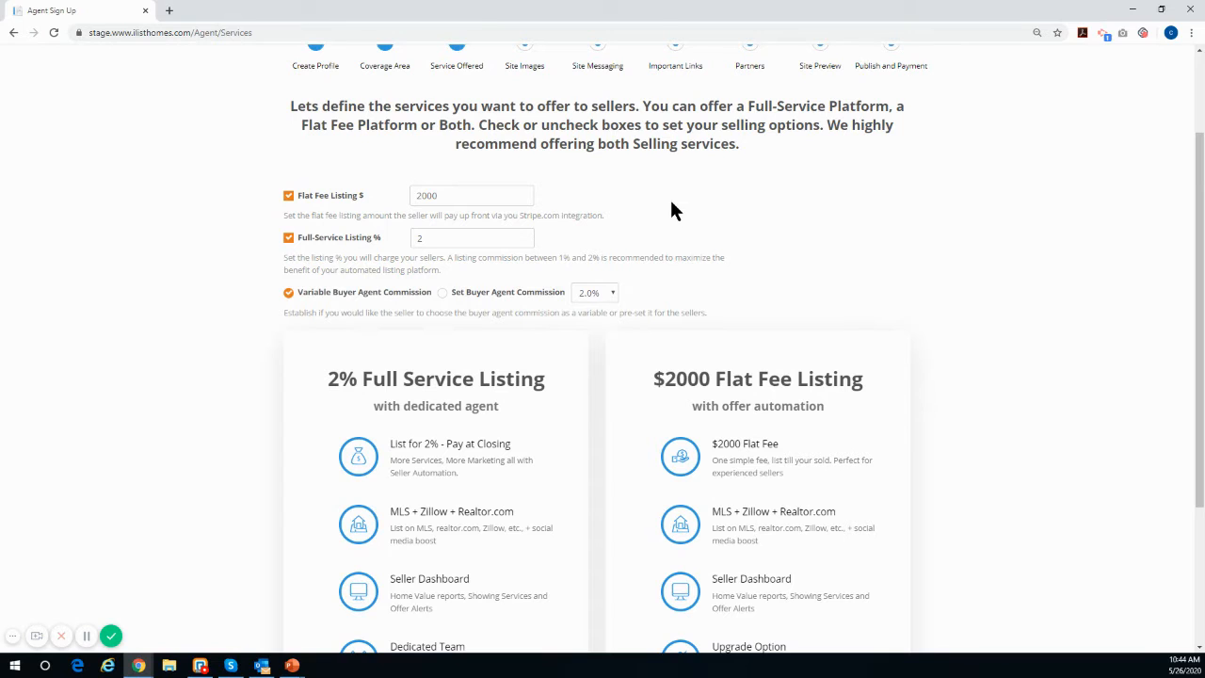
{"action": "scroll", "coordinate": [670, 203], "scroll_direction": "up", "scroll_amount": 1}
{"action": "scroll", "coordinate": [664, 205], "scroll_direction": "down", "scroll_amount": 3}
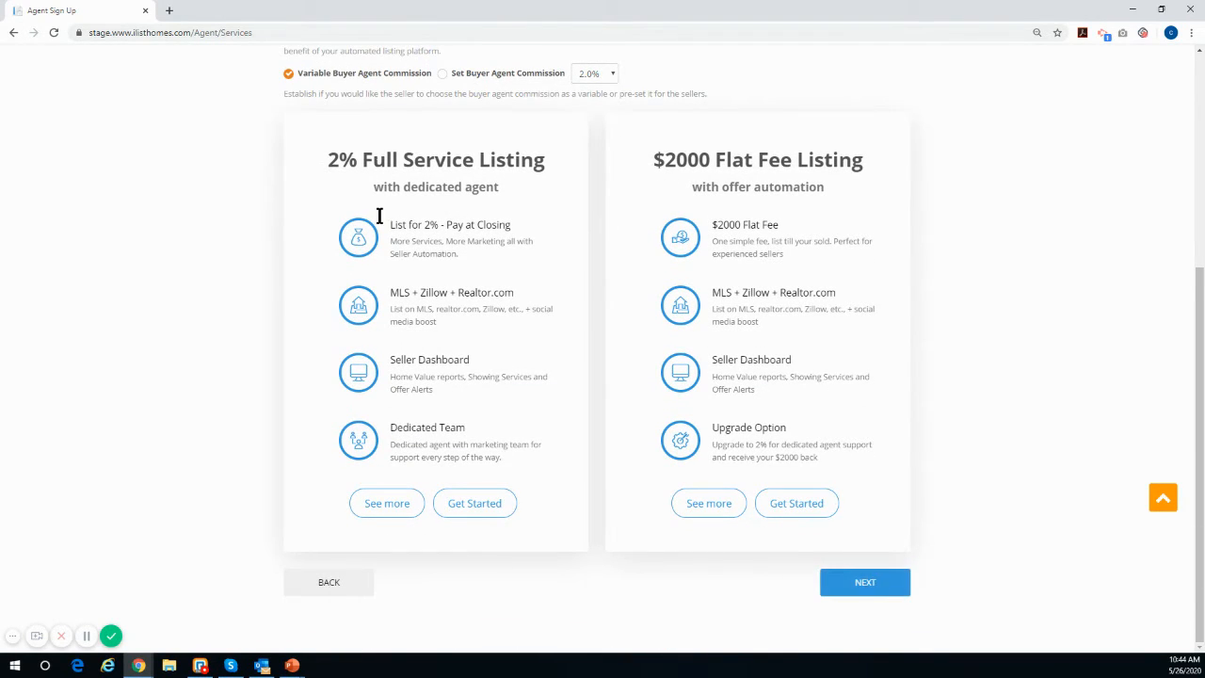
{"action": "left_click", "coordinate": [869, 591]}
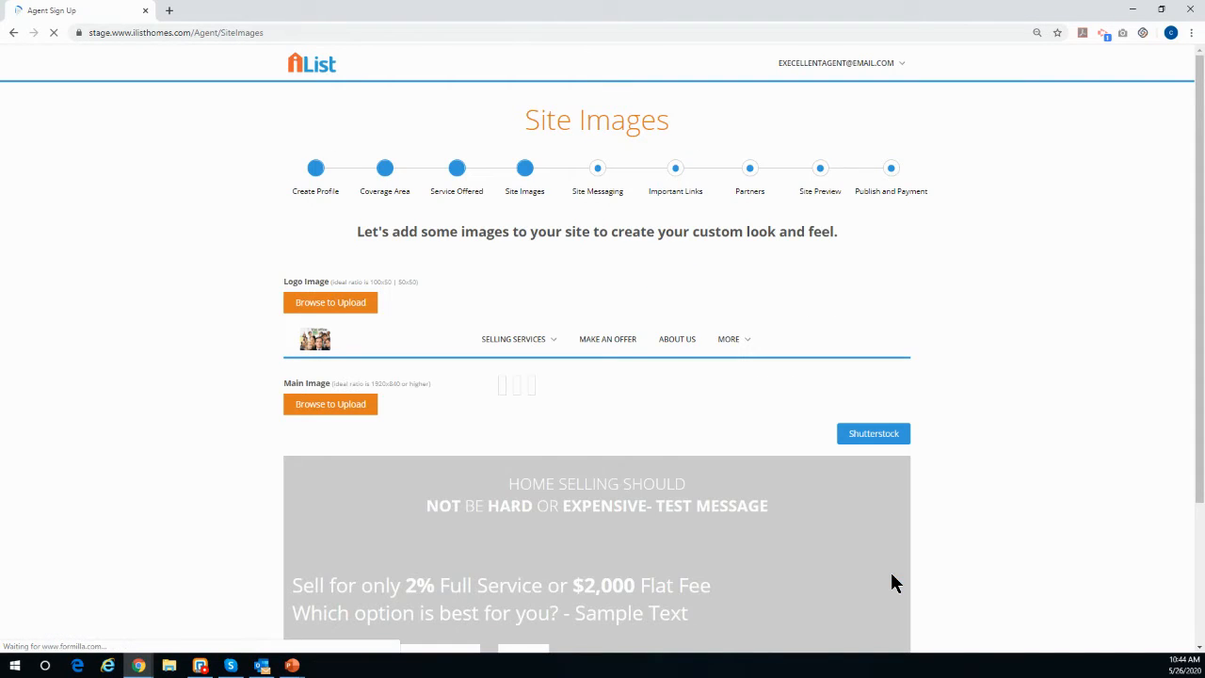
Step: Select the first stock house photo as the main site image and continue to the next step
{"action": "scroll", "coordinate": [942, 353], "scroll_direction": "down", "scroll_amount": 2}
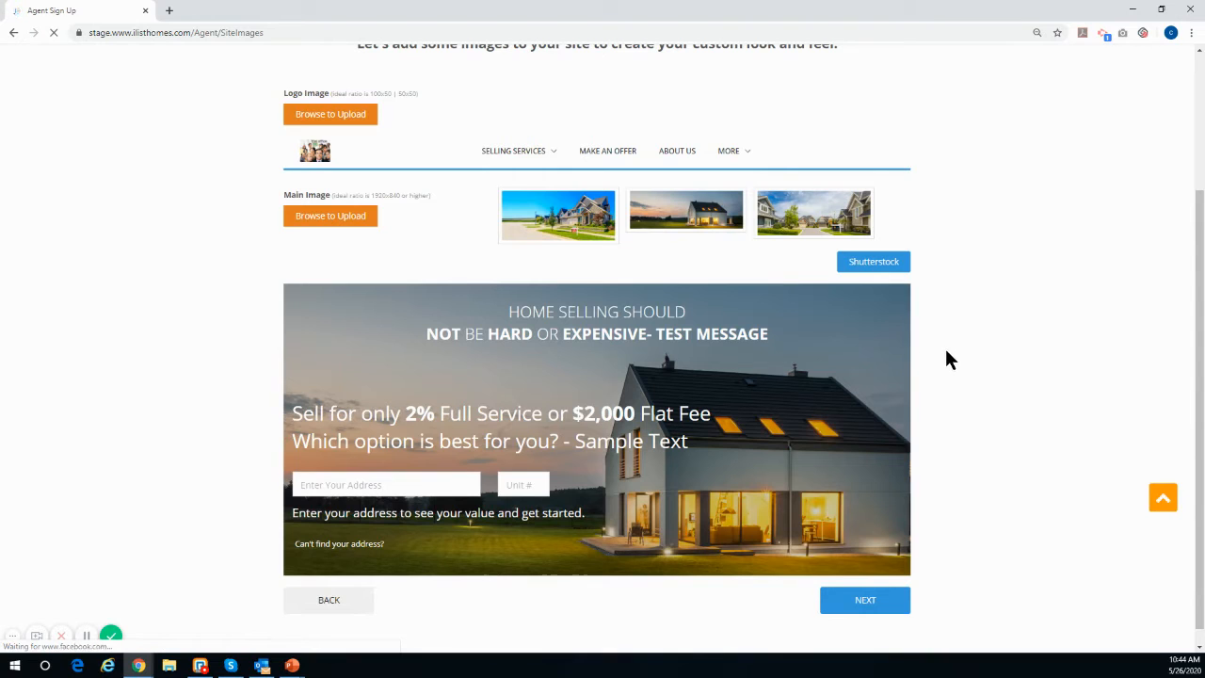
{"action": "left_click", "coordinate": [824, 220]}
{"action": "left_click", "coordinate": [546, 226]}
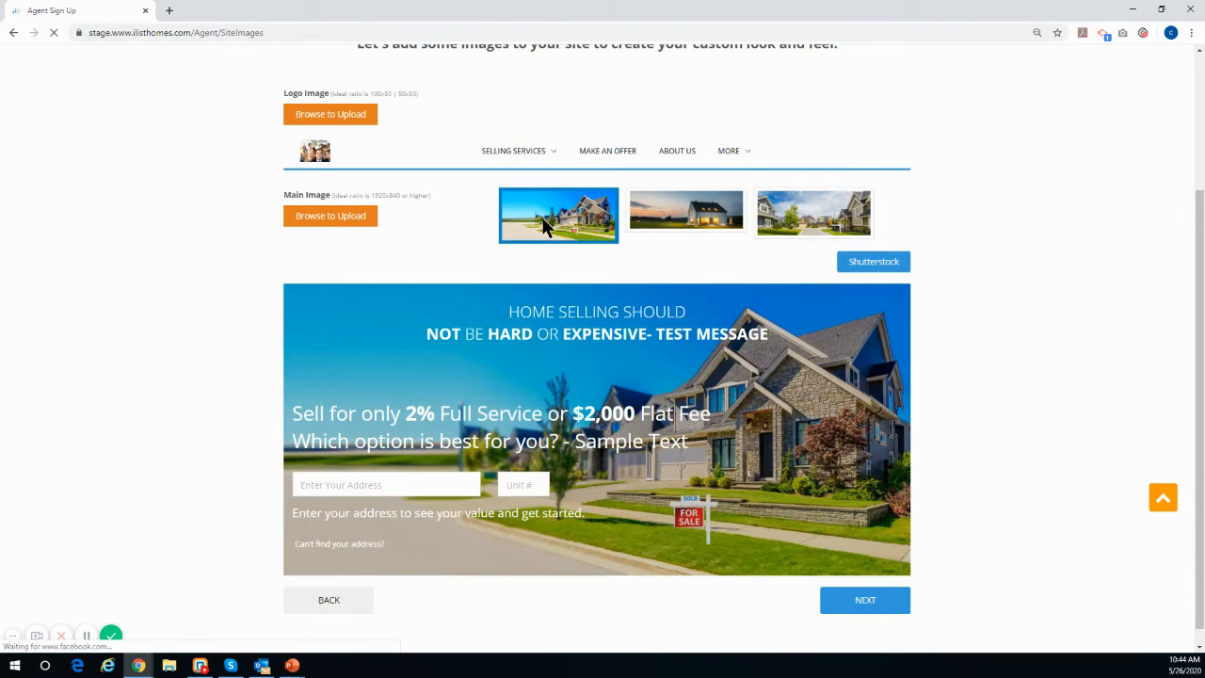
{"action": "left_click", "coordinate": [690, 222]}
{"action": "left_click", "coordinate": [811, 219]}
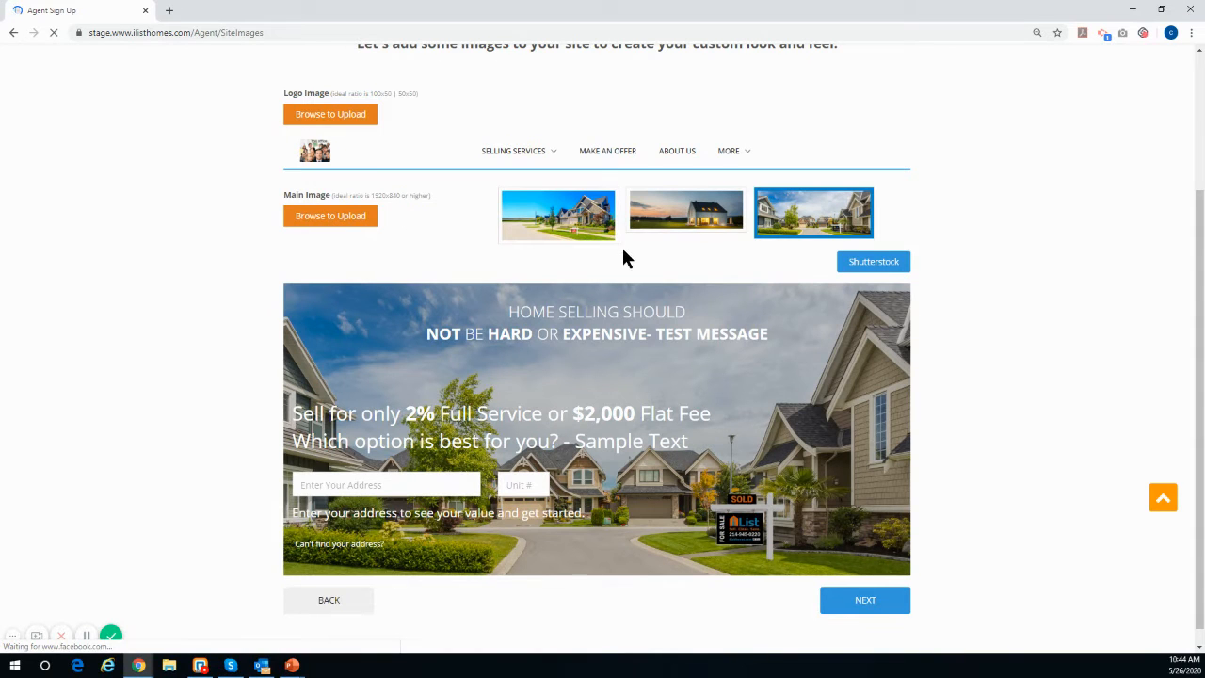
{"action": "left_click", "coordinate": [594, 223]}
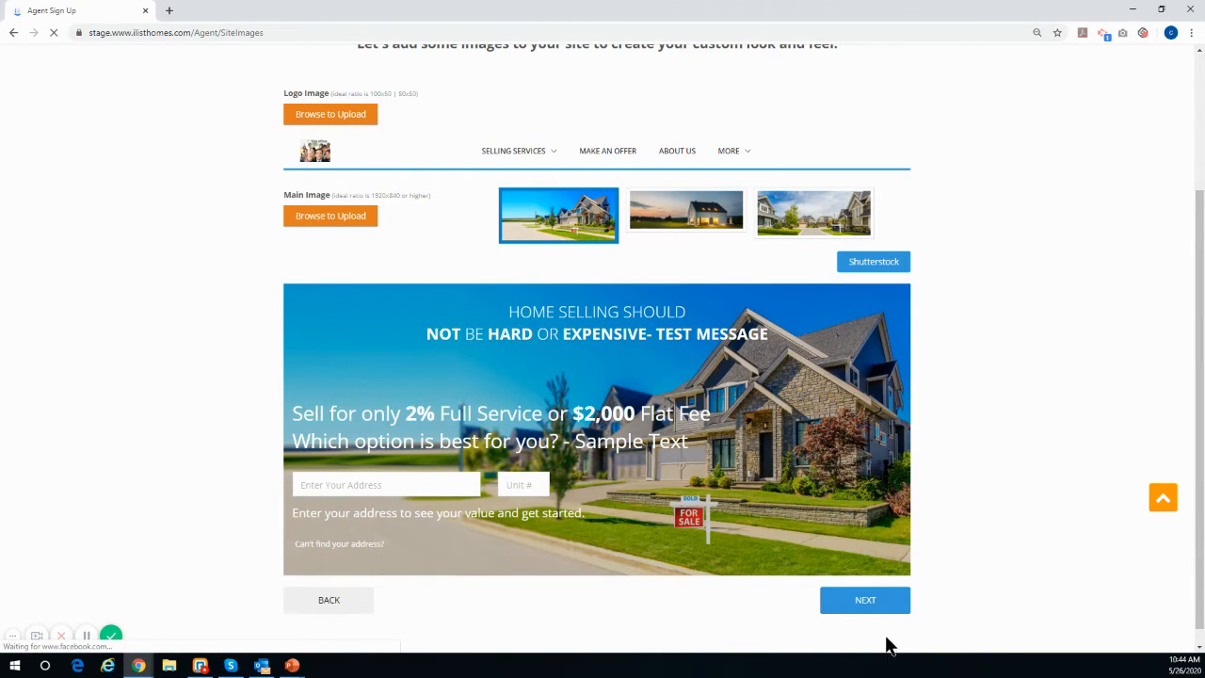
{"action": "left_click", "coordinate": [871, 614]}
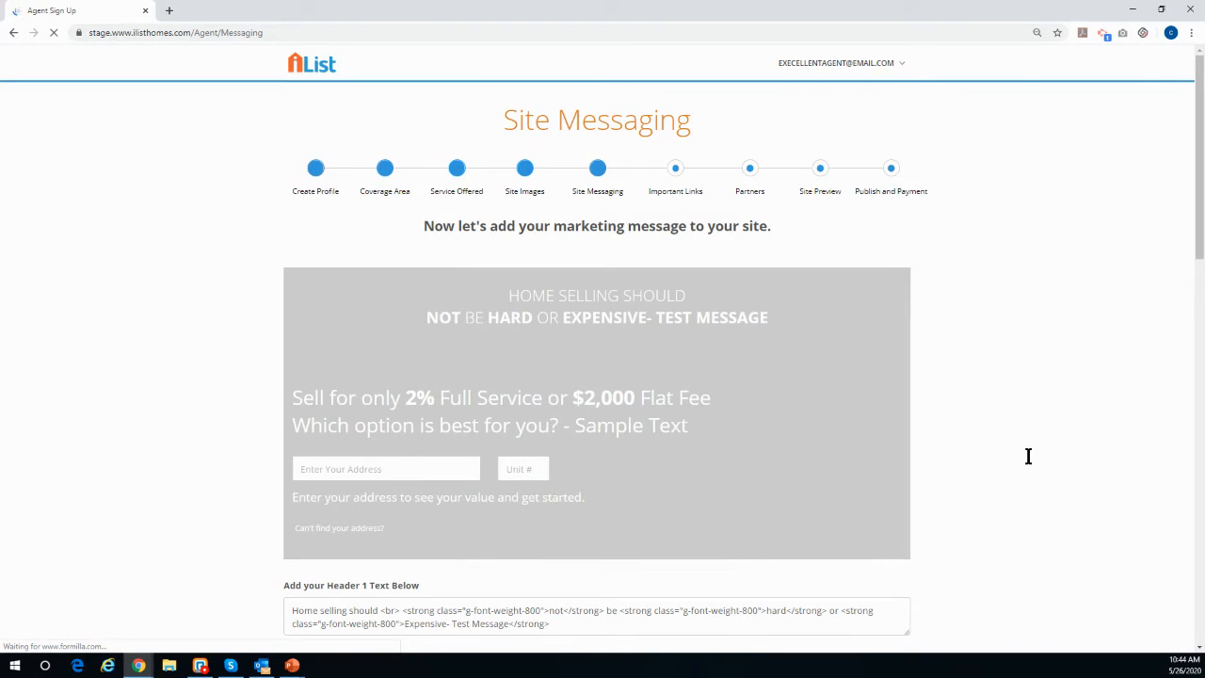
Step: Delete "- Test Message" from the end of the Header 1 text
{"action": "scroll", "coordinate": [1017, 447], "scroll_direction": "down", "scroll_amount": 2}
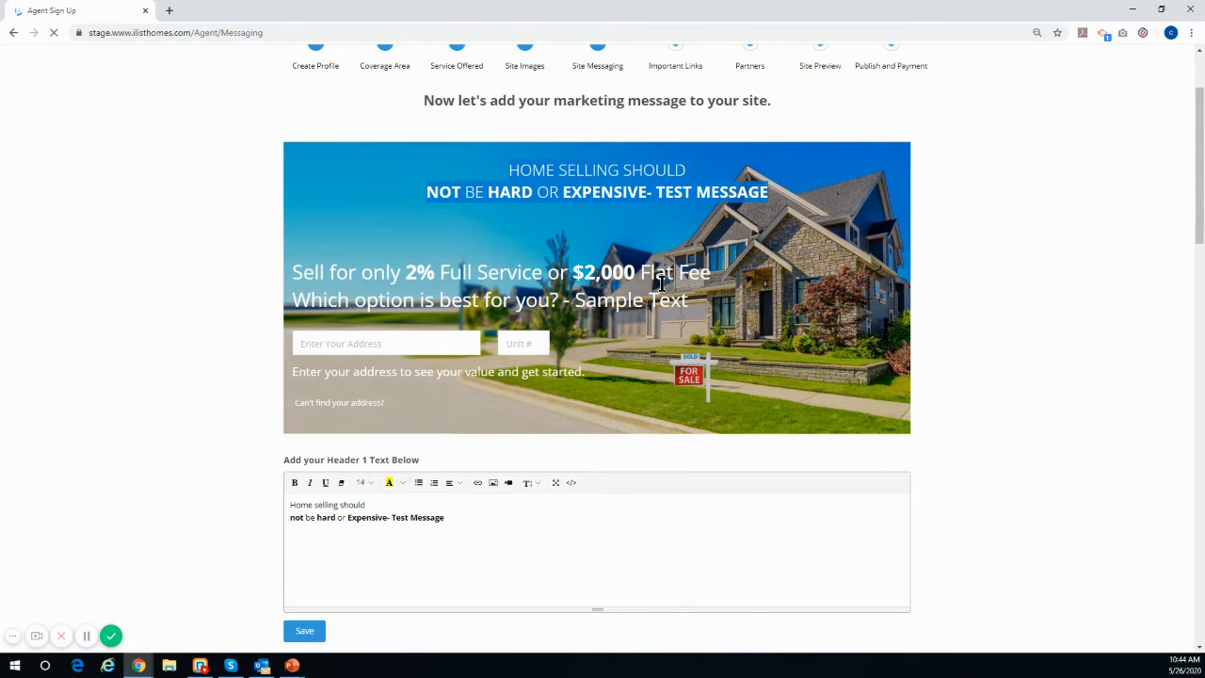
{"action": "left_click_drag", "start_coordinate": [695, 307], "coordinate": [299, 277]}
{"action": "left_click", "coordinate": [932, 263]}
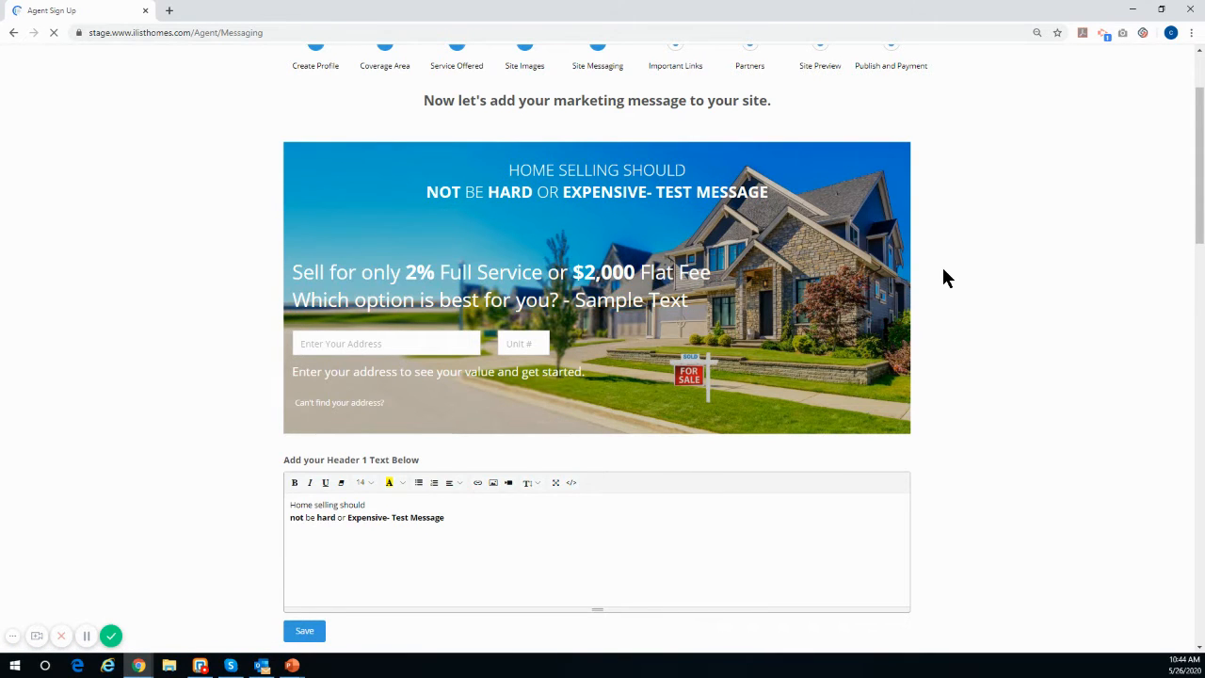
{"action": "scroll", "coordinate": [942, 268], "scroll_direction": "down", "scroll_amount": 3}
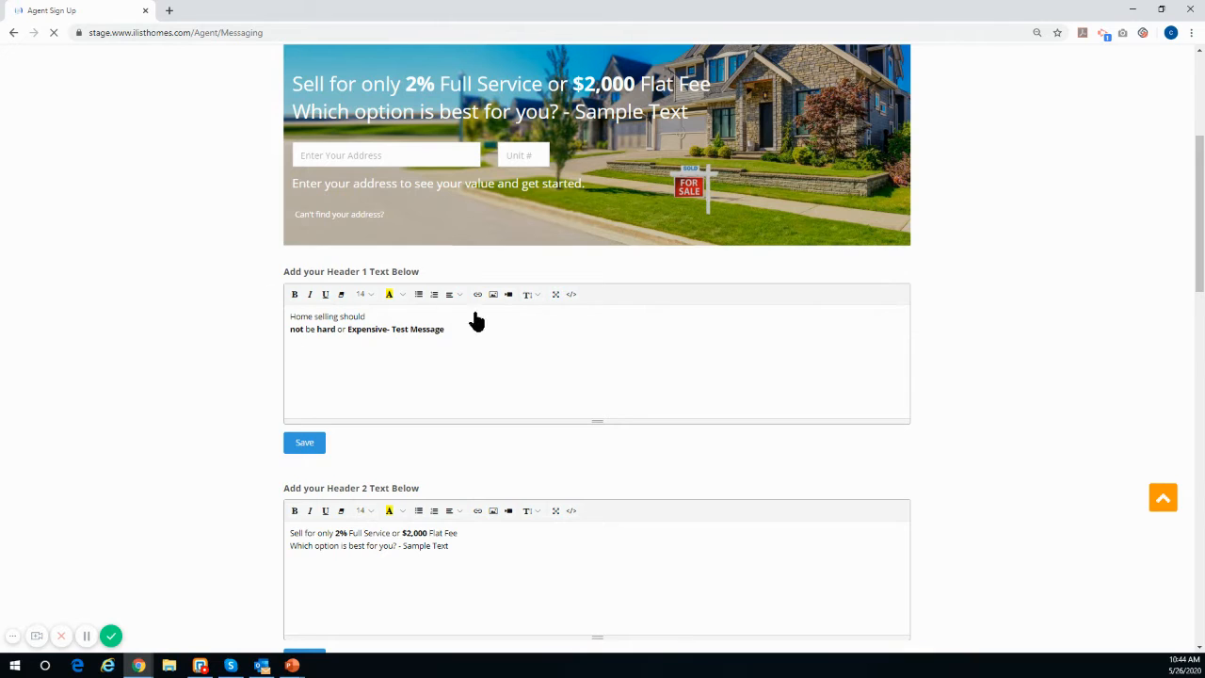
{"action": "scroll", "coordinate": [520, 286], "scroll_direction": "up", "scroll_amount": 1}
{"action": "scroll", "coordinate": [521, 285], "scroll_direction": "up", "scroll_amount": 1}
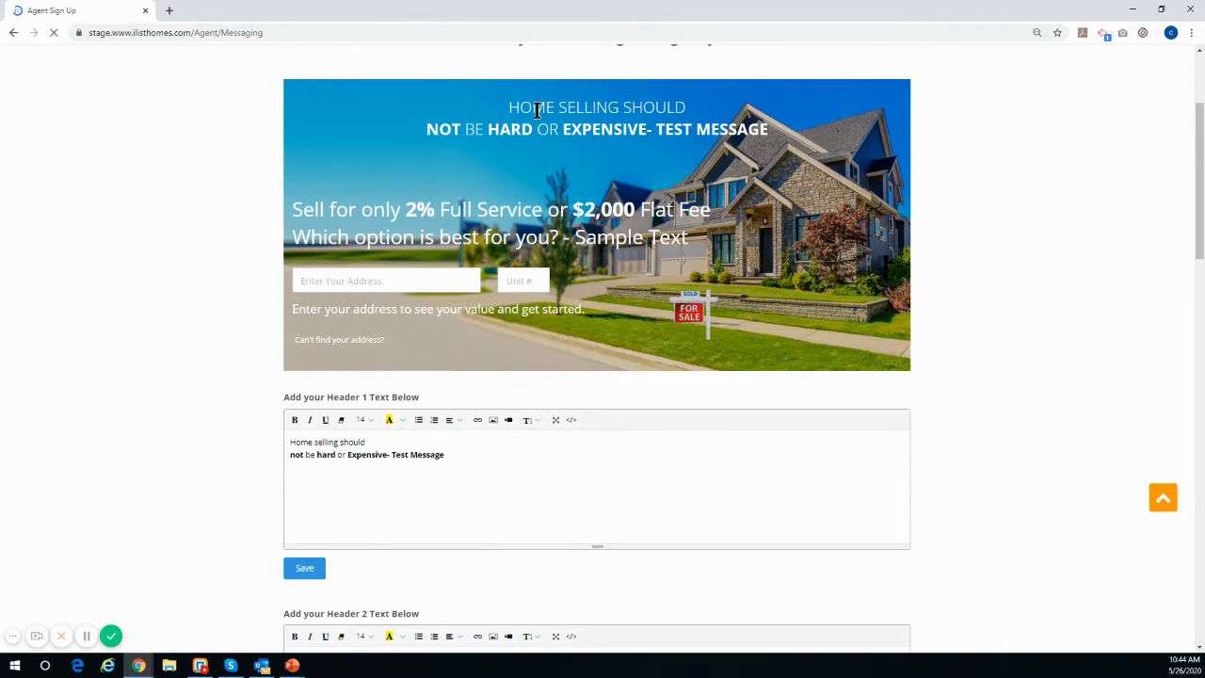
{"action": "left_click", "coordinate": [453, 456]}
{"action": "key", "text": "BackSpace"}
{"action": "key", "text": "BackSpace"}
{"action": "key", "text": "BackSpace"}
{"action": "key", "text": "BackSpace"}
{"action": "key", "text": "BackSpace"}
{"action": "key", "text": "BackSpace"}
{"action": "key", "text": "BackSpace"}
{"action": "key", "text": "BackSpace"}
{"action": "key", "text": "BackSpace"}
{"action": "key", "text": "BackSpace"}
{"action": "key", "text": "BackSpace"}
{"action": "key", "text": "BackSpace"}
{"action": "key", "text": "BackSpace"}
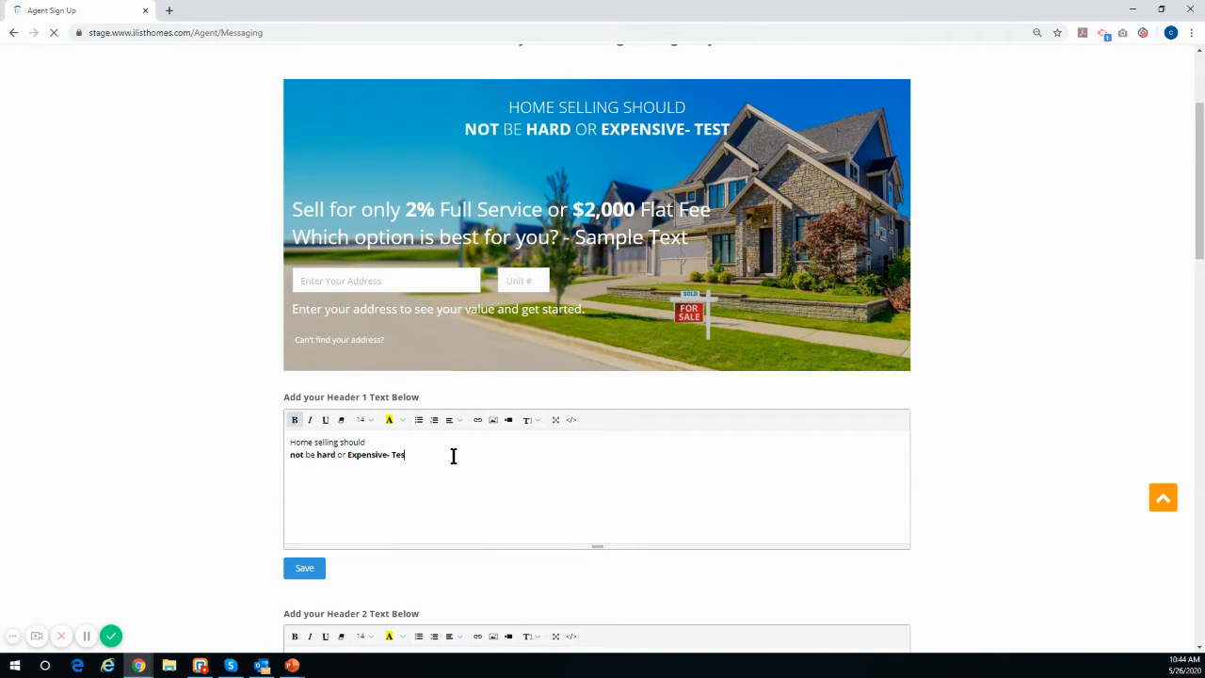
{"action": "key", "text": "BackSpace"}
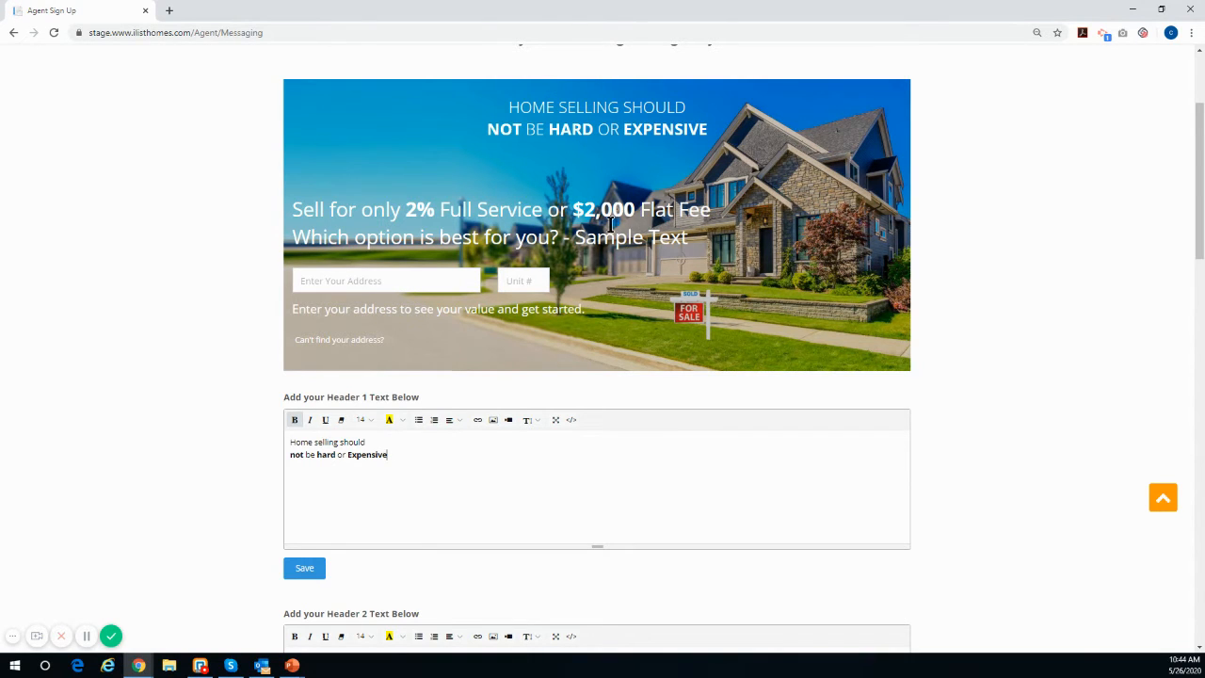
Step: Delete " - Sample Text" from the end of the Header 2 text
{"action": "scroll", "coordinate": [519, 457], "scroll_direction": "down", "scroll_amount": 2}
{"action": "left_click", "coordinate": [467, 489]}
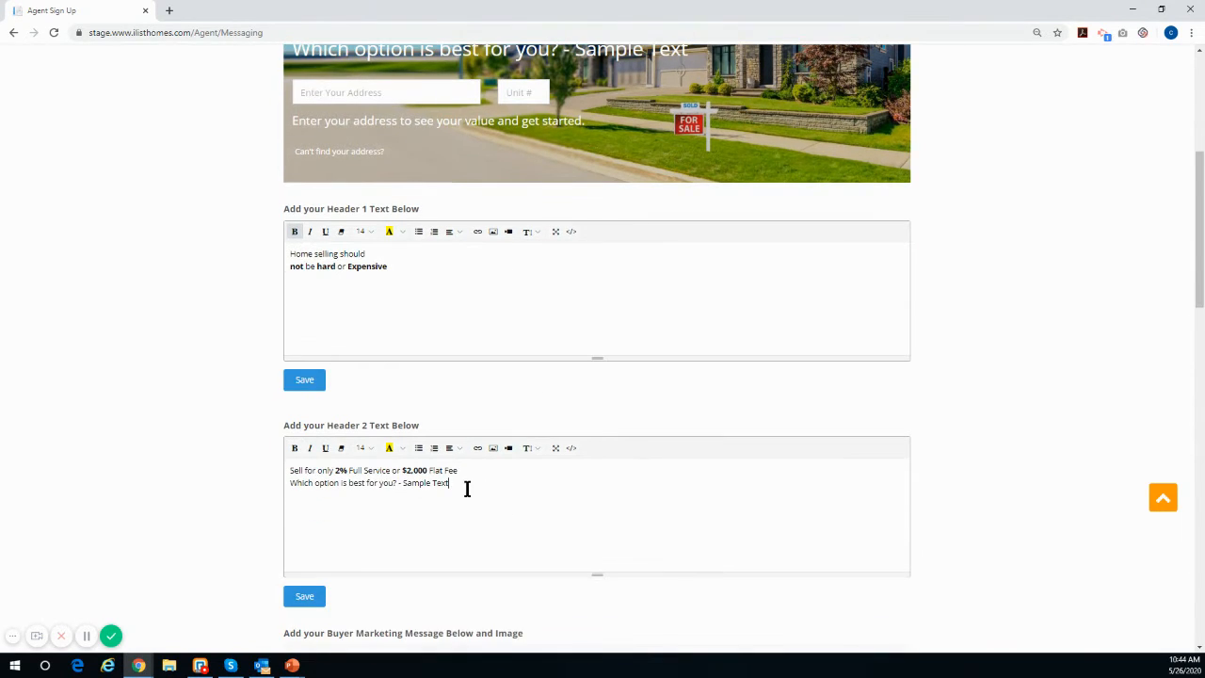
{"action": "key", "text": "BackSpace"}
{"action": "key", "text": "BackSpace"}
{"action": "key", "text": "BackSpace"}
{"action": "key", "text": "BackSpace"}
{"action": "key", "text": "BackSpace"}
{"action": "key", "text": "BackSpace"}
{"action": "key", "text": "BackSpace"}
{"action": "key", "text": "BackSpace"}
{"action": "key", "text": "BackSpace"}
{"action": "key", "text": "BackSpace"}
{"action": "key", "text": "BackSpace"}
{"action": "key", "text": "BackSpace"}
{"action": "key", "text": "BackSpace"}
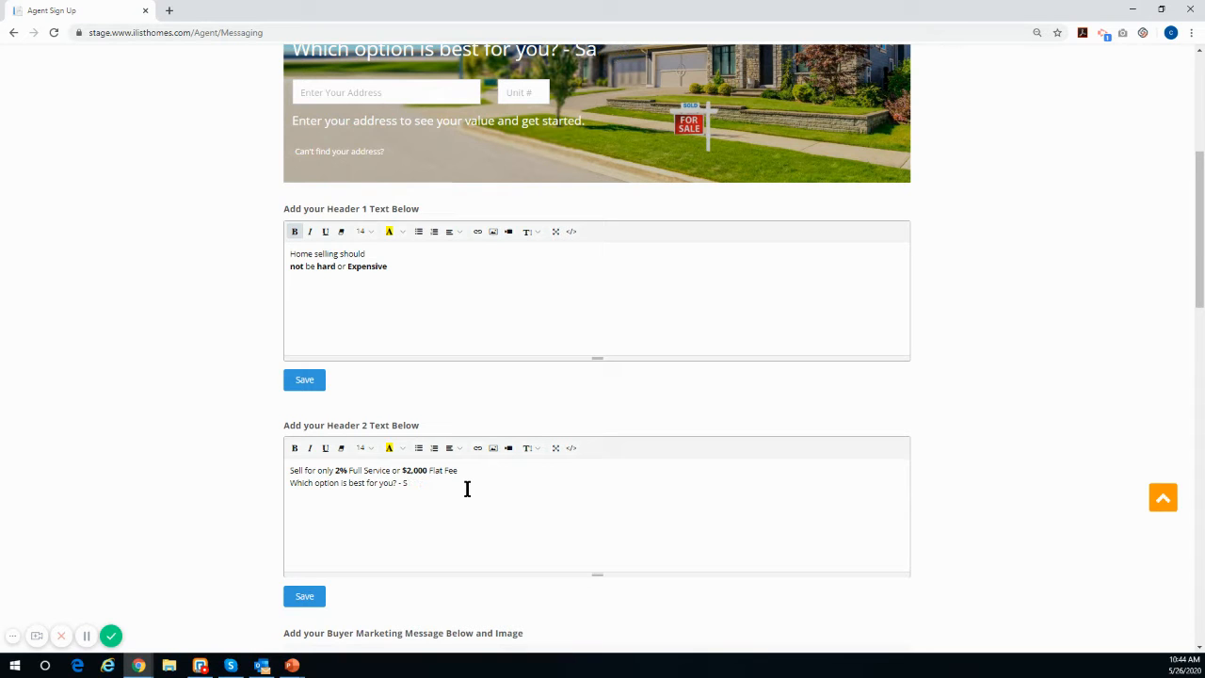
{"action": "scroll", "coordinate": [500, 489], "scroll_direction": "up", "scroll_amount": 1}
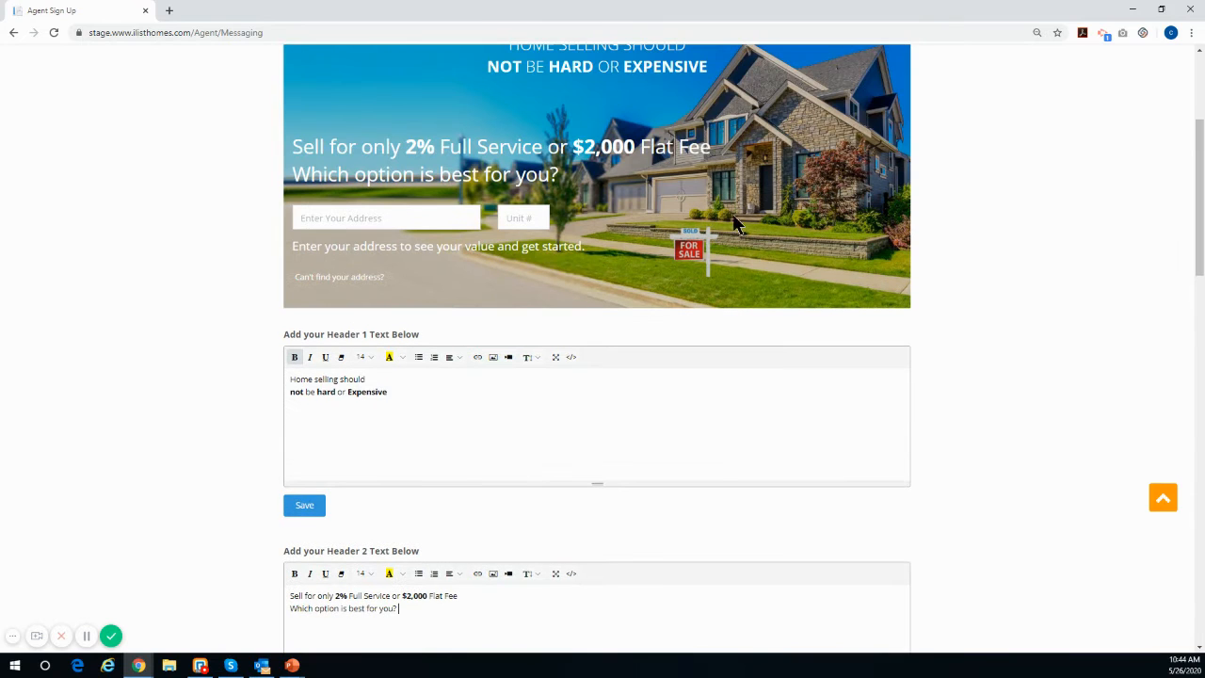
Step: Prefix the buyer marketing title with "Custom" so it reads Custom Buyer Program
{"action": "scroll", "coordinate": [497, 220], "scroll_direction": "down", "scroll_amount": 2}
{"action": "scroll", "coordinate": [492, 227], "scroll_direction": "down", "scroll_amount": 3}
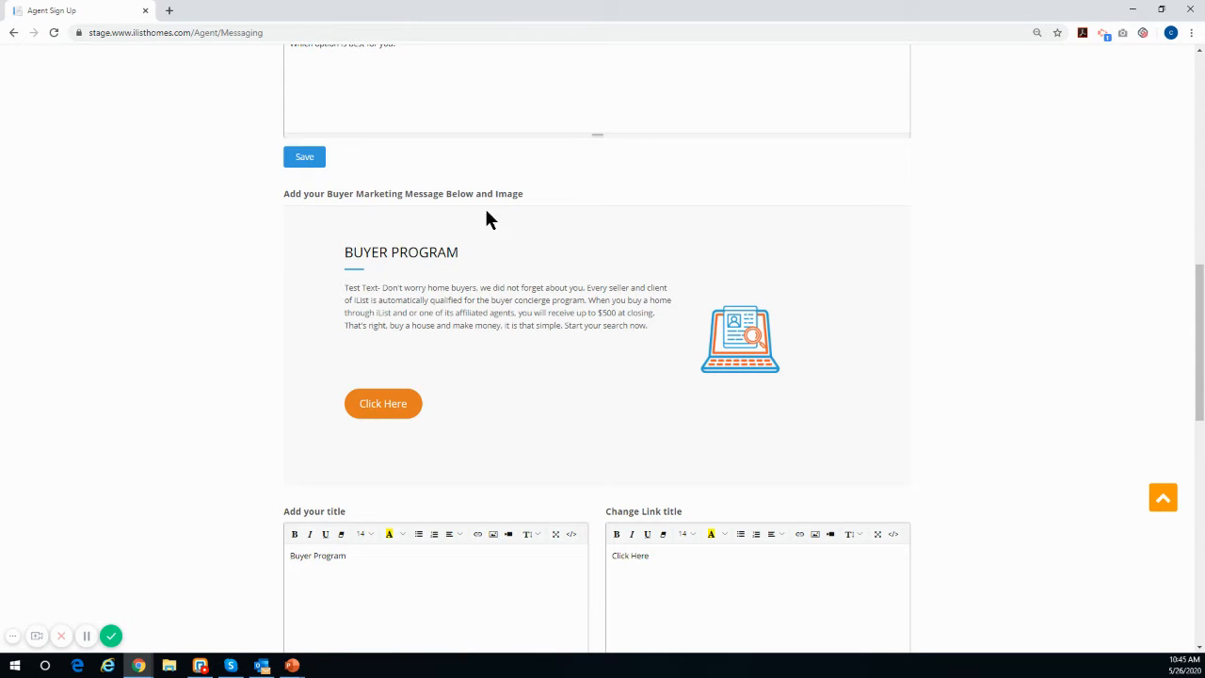
{"action": "scroll", "coordinate": [485, 290], "scroll_direction": "up", "scroll_amount": 3}
{"action": "scroll", "coordinate": [440, 226], "scroll_direction": "down", "scroll_amount": 5}
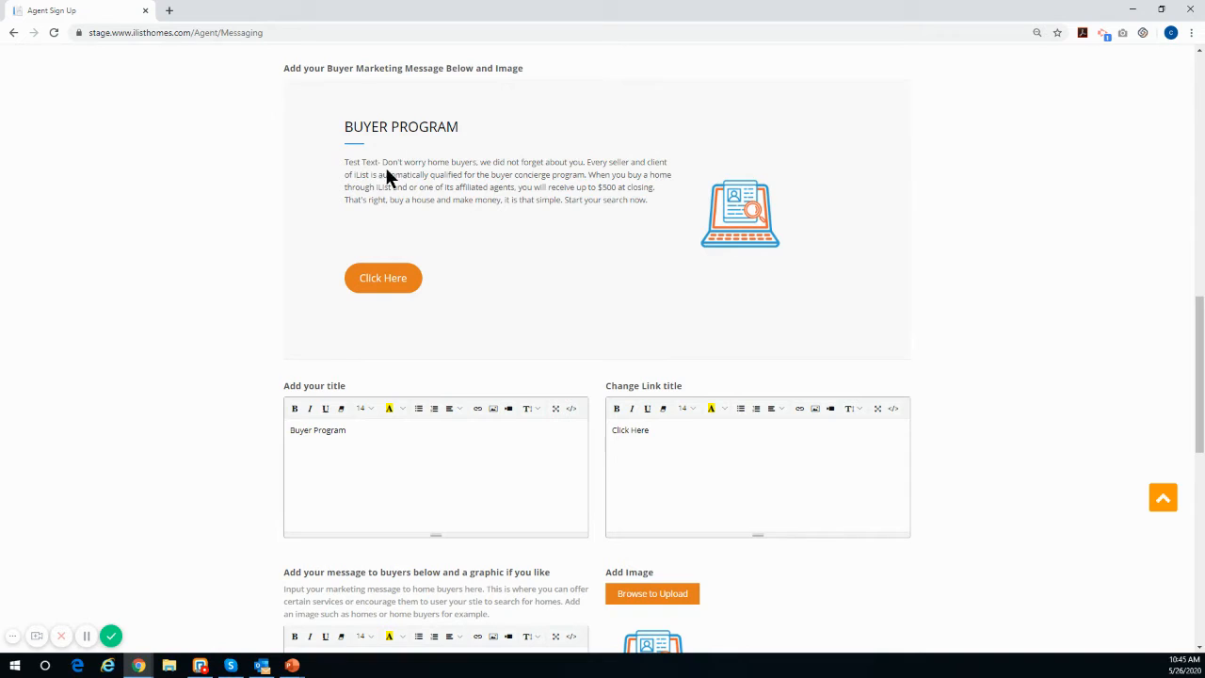
{"action": "left_click", "coordinate": [295, 433]}
{"action": "type", "text": "Custo"}
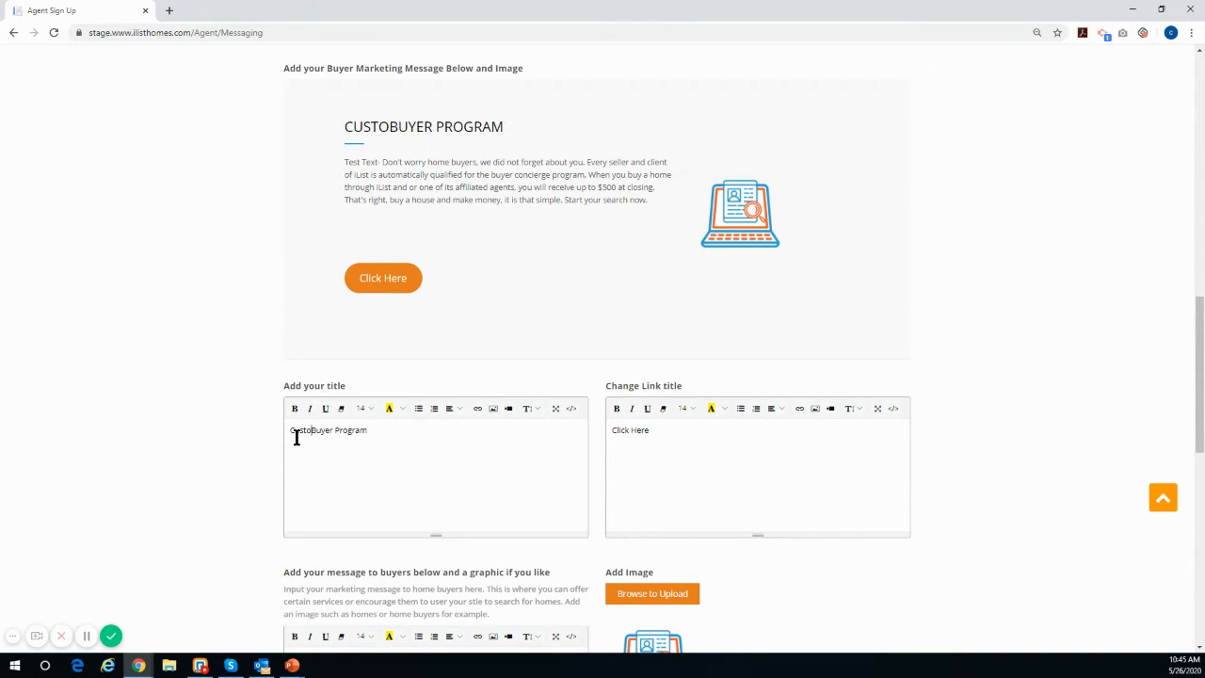
{"action": "type", "text": "m"}
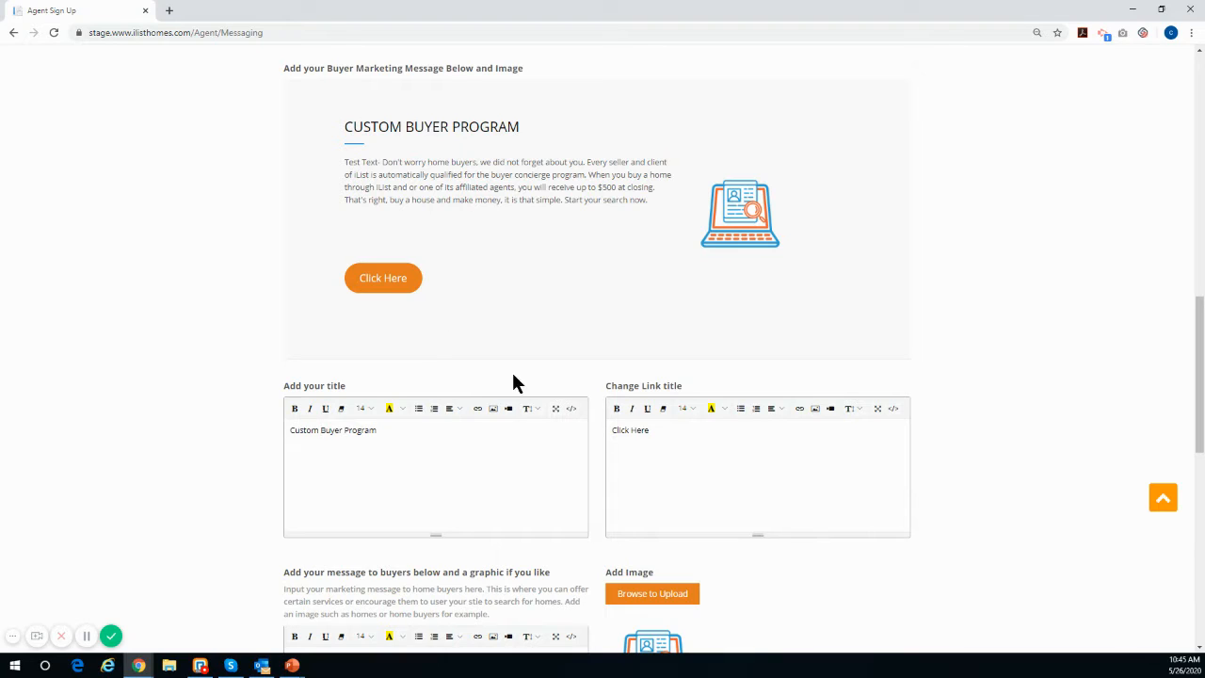
Step: Replace the buyer program link title with "Search home"
{"action": "left_click_drag", "start_coordinate": [648, 430], "coordinate": [587, 430]}
{"action": "type", "text": "Search home"}
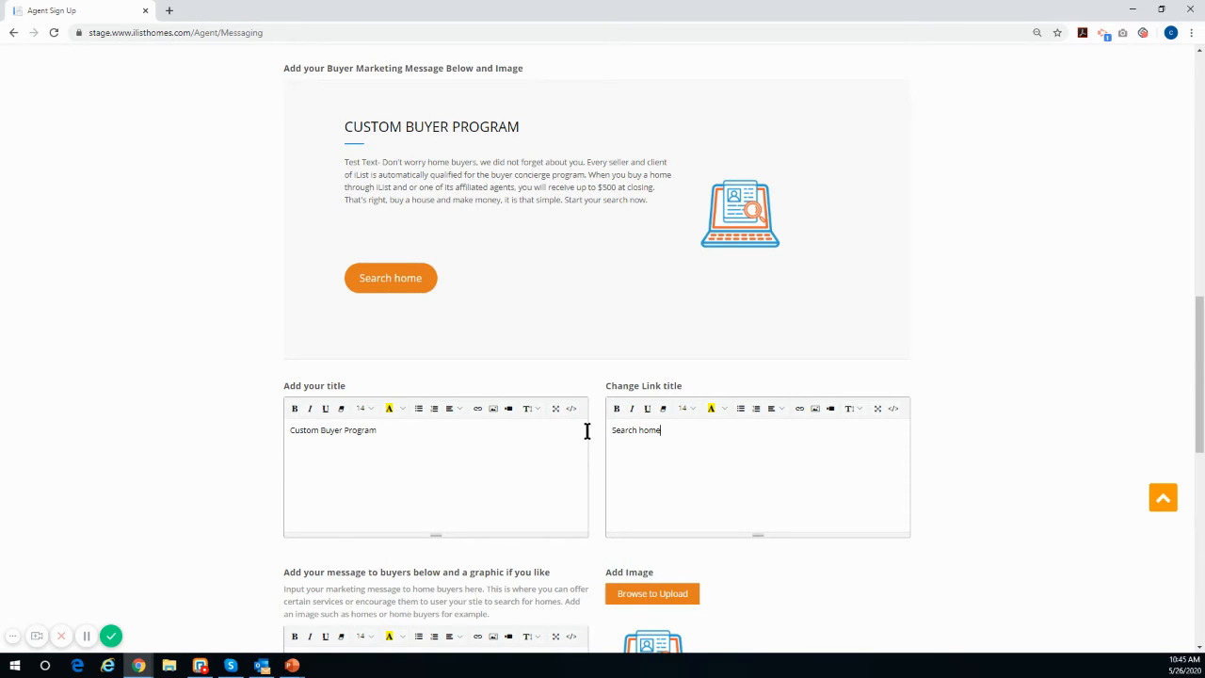
Step: Delete "Test Text-" from the start of the buyer marketing message
{"action": "scroll", "coordinate": [587, 431], "scroll_direction": "down", "scroll_amount": 2}
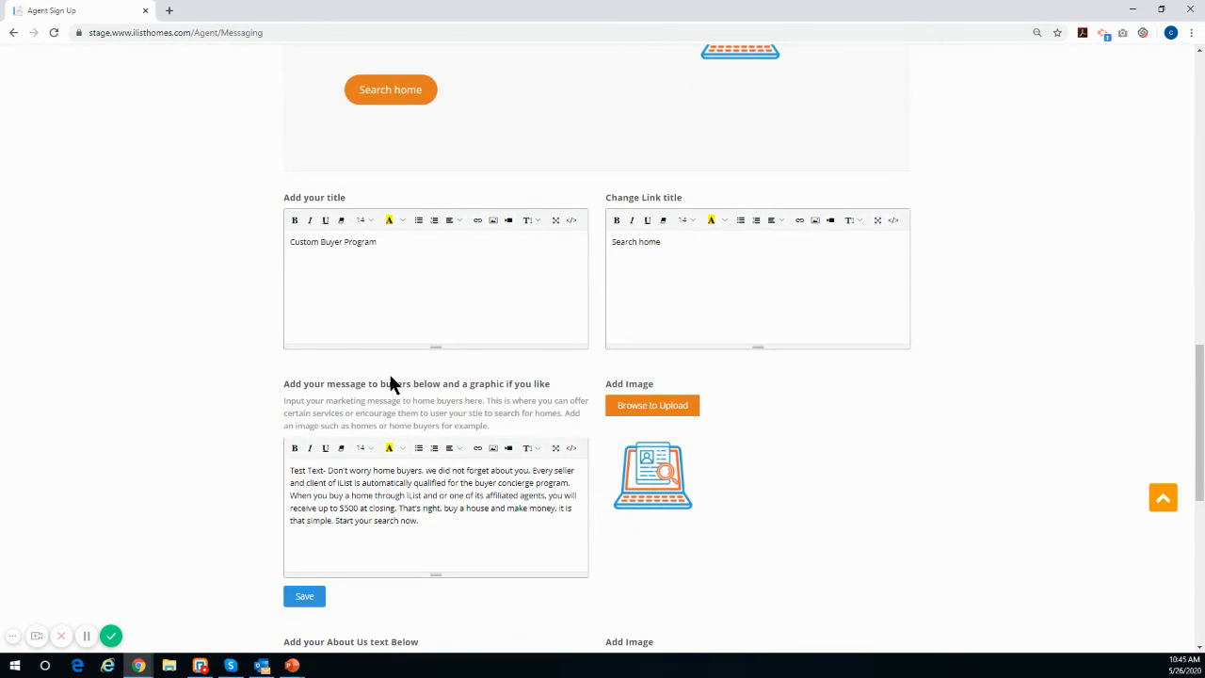
{"action": "scroll", "coordinate": [394, 376], "scroll_direction": "up", "scroll_amount": 2}
{"action": "scroll", "coordinate": [442, 320], "scroll_direction": "down", "scroll_amount": 1}
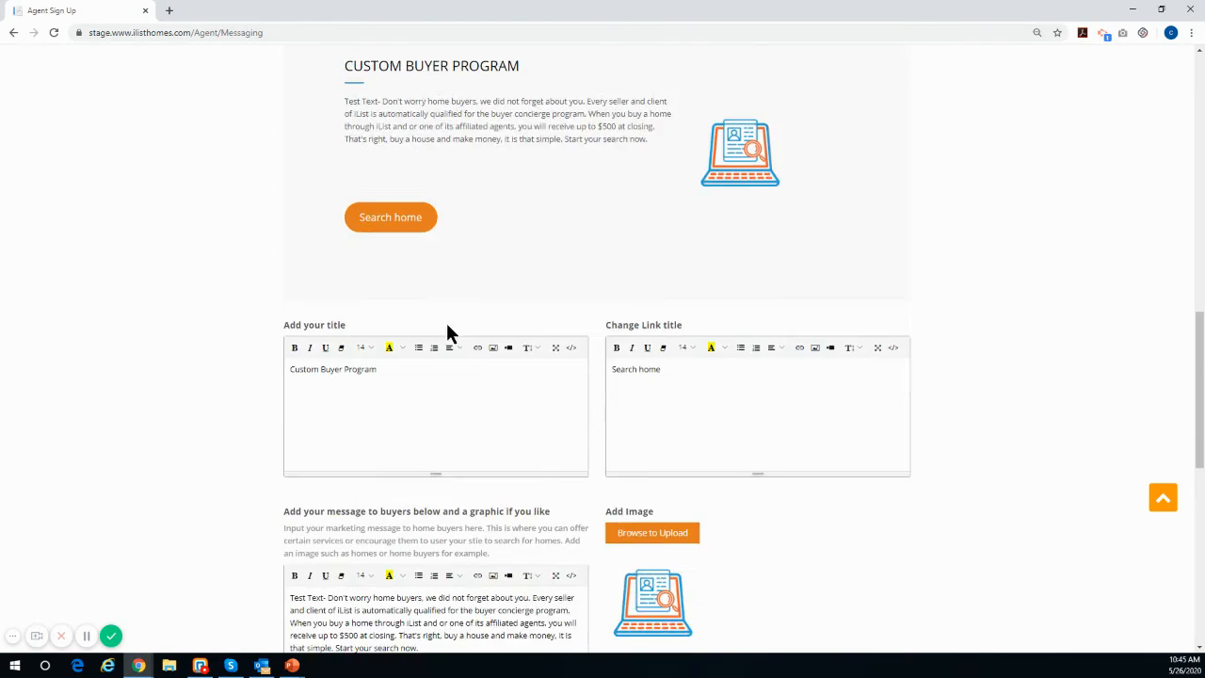
{"action": "scroll", "coordinate": [446, 331], "scroll_direction": "down", "scroll_amount": 2}
{"action": "left_click_drag", "start_coordinate": [327, 407], "coordinate": [279, 414]}
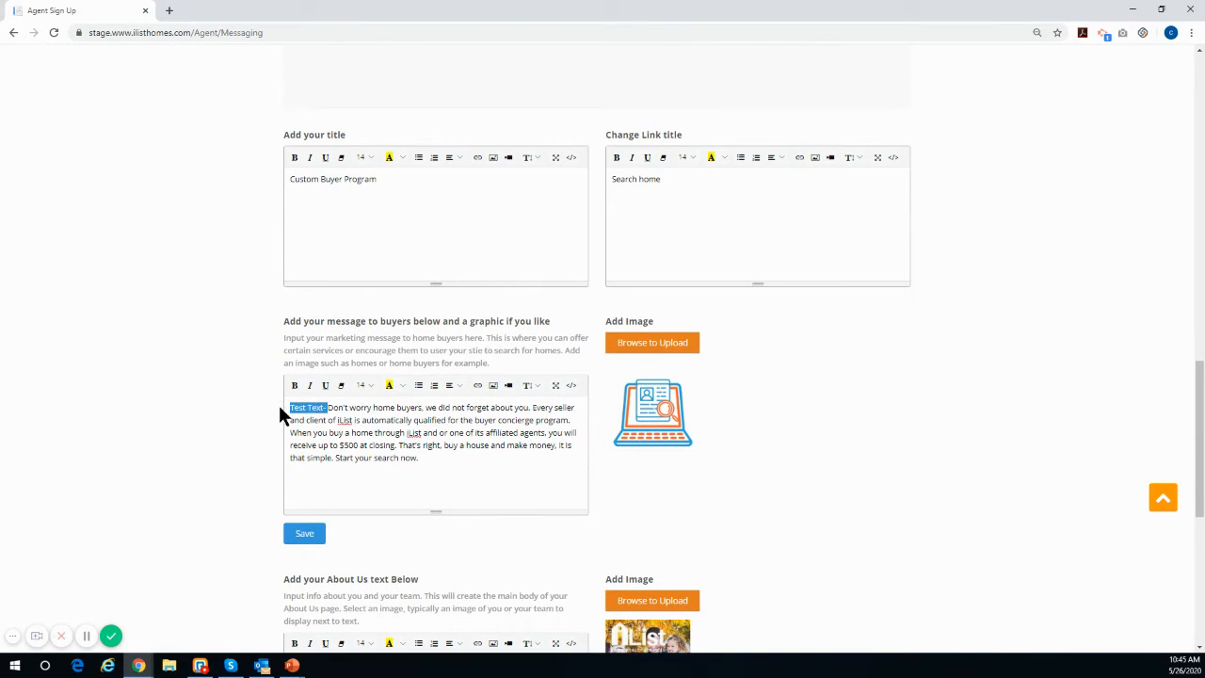
{"action": "key", "text": "BackSpace"}
Step: Look over the About Us and footer text and proceed from Site Messaging to the Important Links step
{"action": "scroll", "coordinate": [393, 140], "scroll_direction": "up", "scroll_amount": 3}
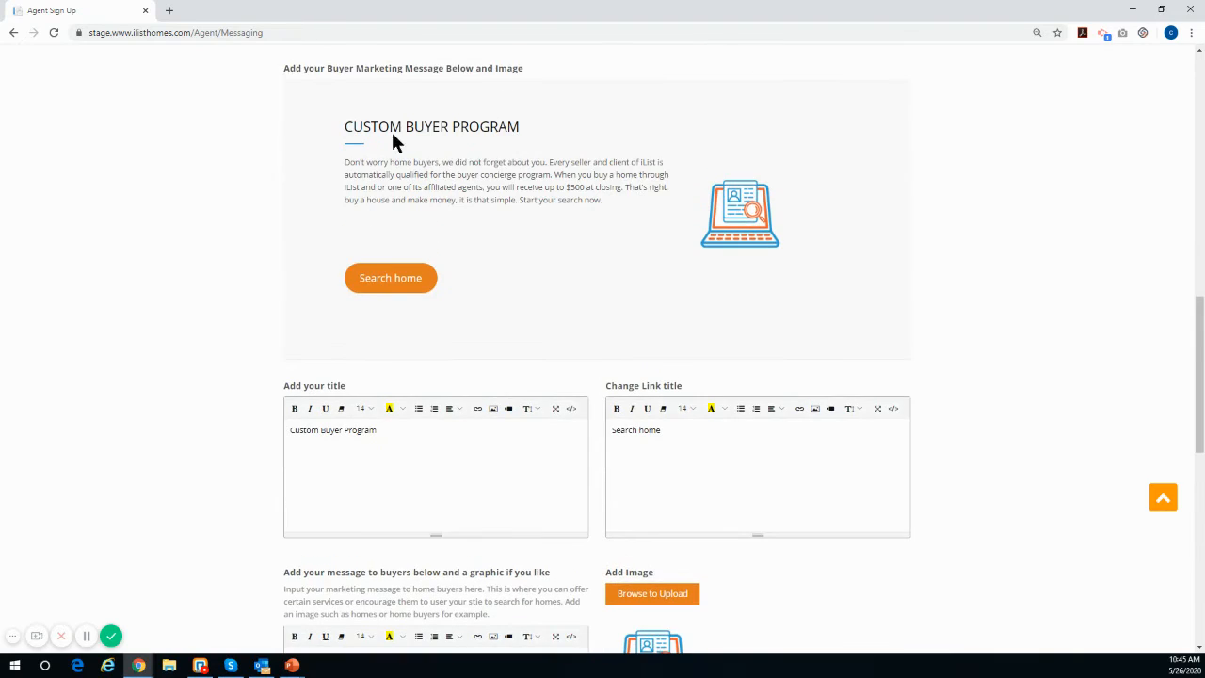
{"action": "scroll", "coordinate": [570, 420], "scroll_direction": "down", "scroll_amount": 2}
{"action": "scroll", "coordinate": [692, 507], "scroll_direction": "down", "scroll_amount": 2}
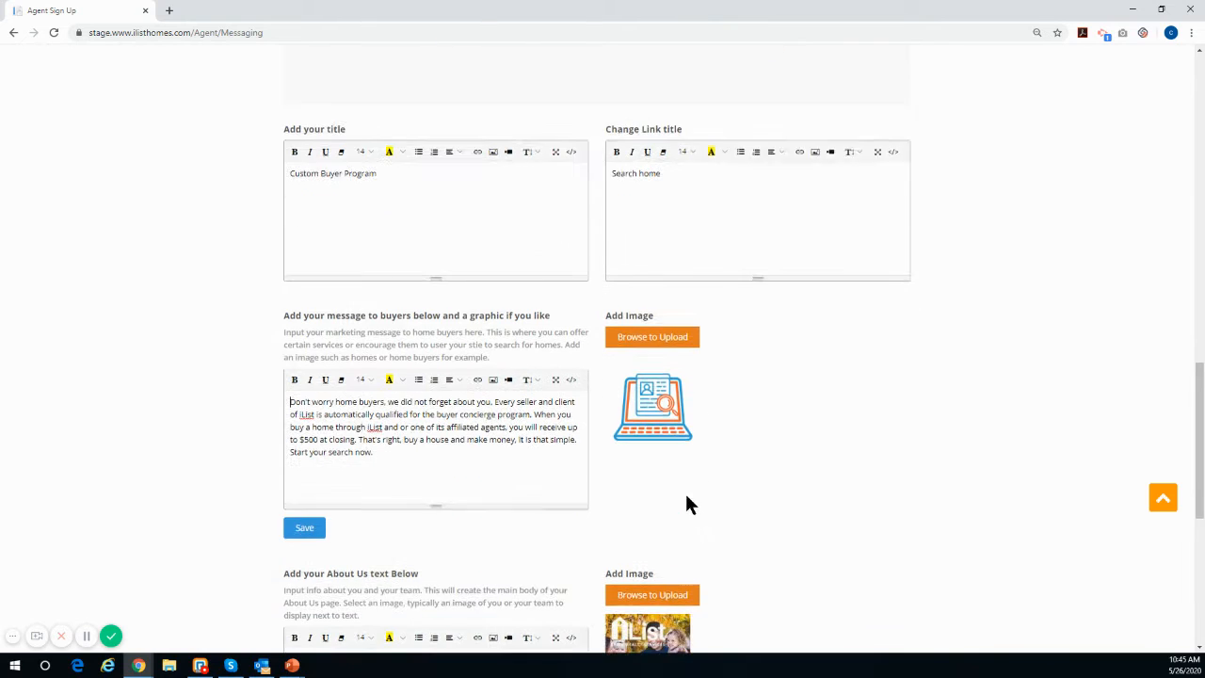
{"action": "scroll", "coordinate": [631, 380], "scroll_direction": "down", "scroll_amount": 2}
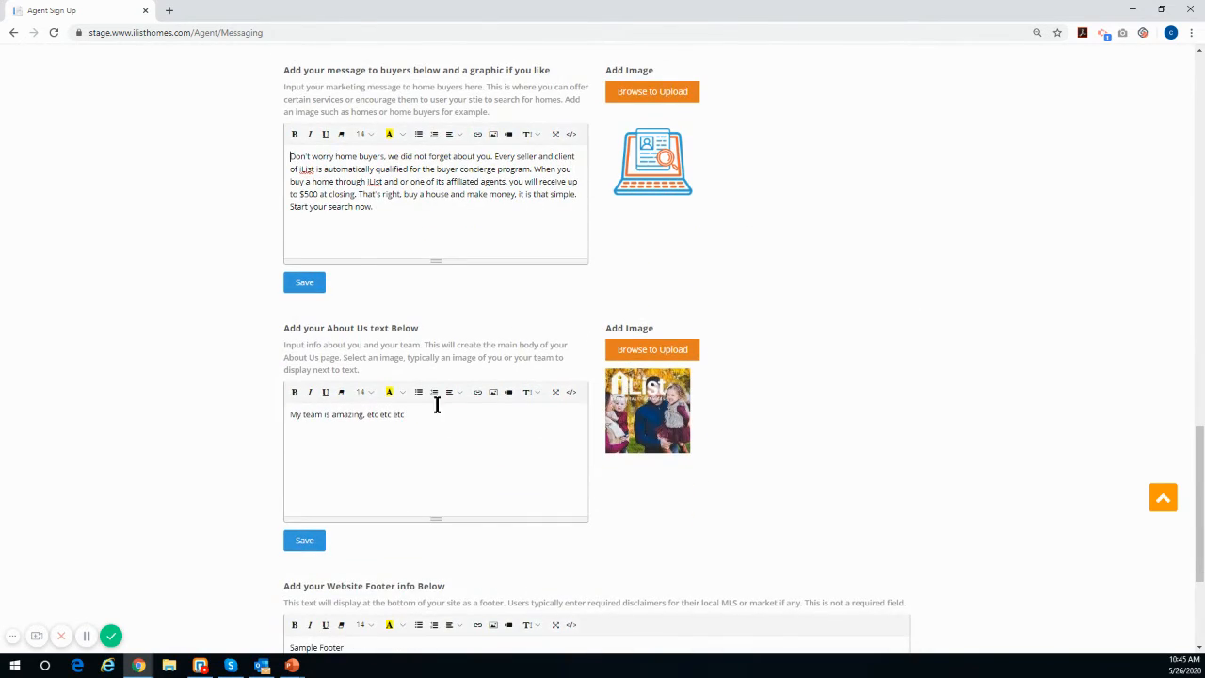
{"action": "scroll", "coordinate": [409, 468], "scroll_direction": "down", "scroll_amount": 1}
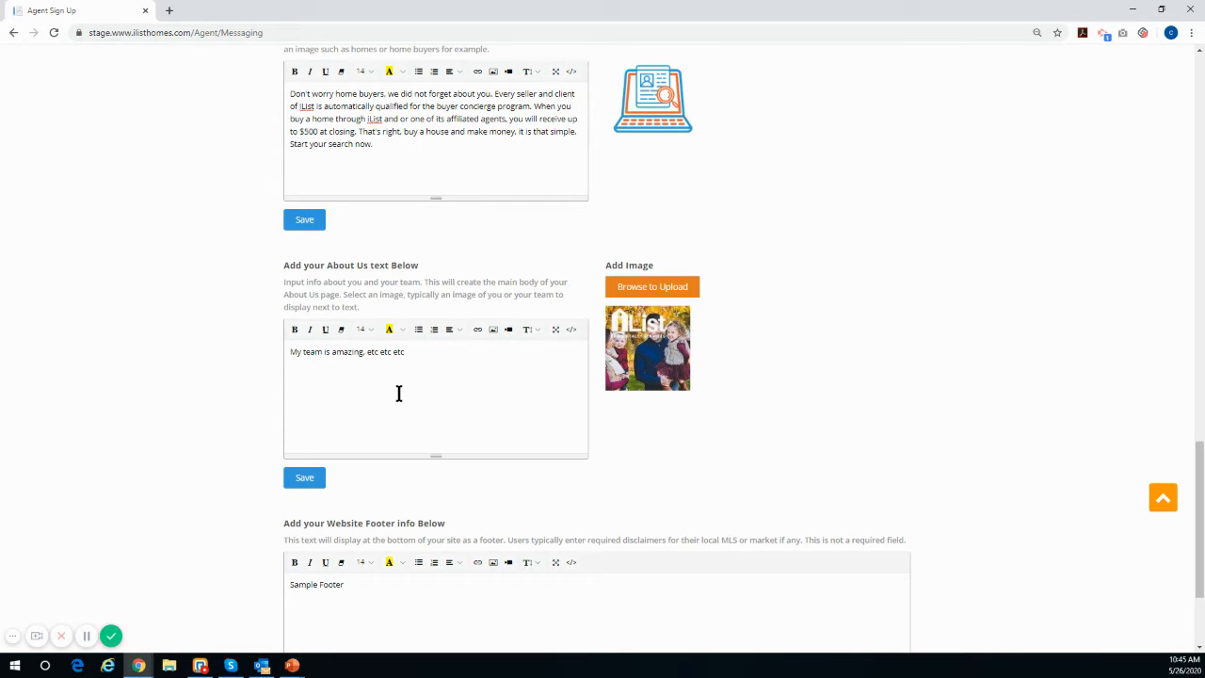
{"action": "left_click", "coordinate": [426, 352]}
{"action": "scroll", "coordinate": [665, 369], "scroll_direction": "down", "scroll_amount": 3}
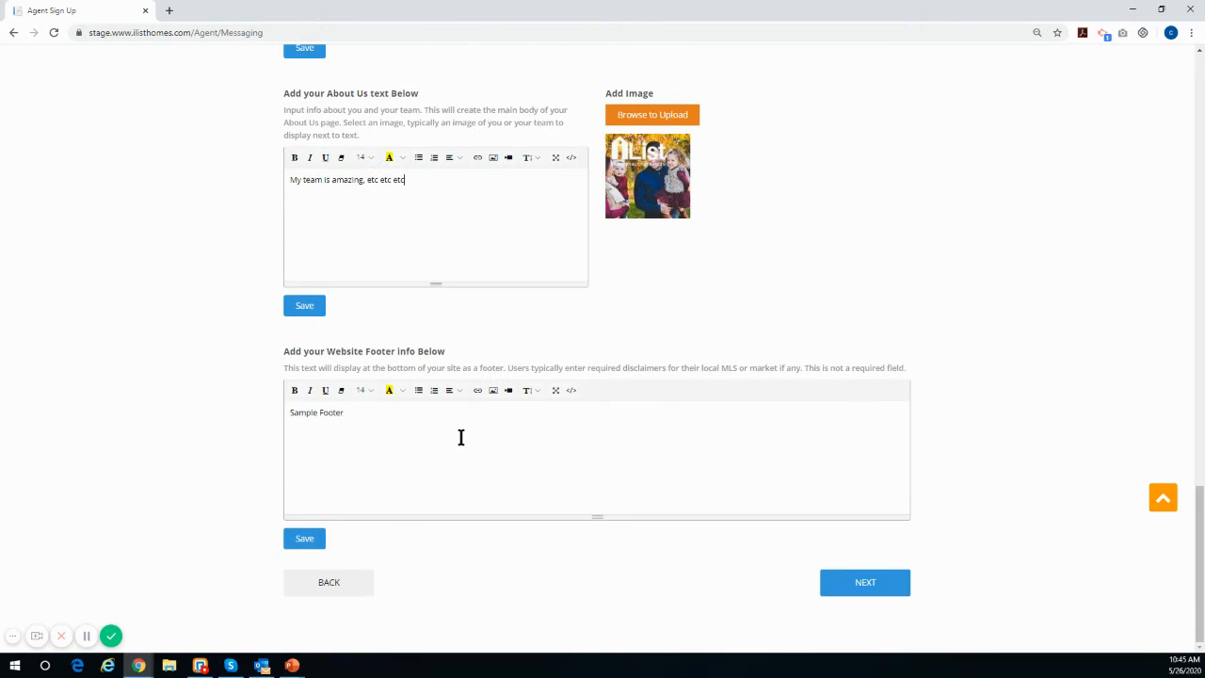
{"action": "left_click_drag", "start_coordinate": [406, 426], "coordinate": [288, 417]}
{"action": "left_click", "coordinate": [330, 425]}
{"action": "left_click", "coordinate": [876, 585]}
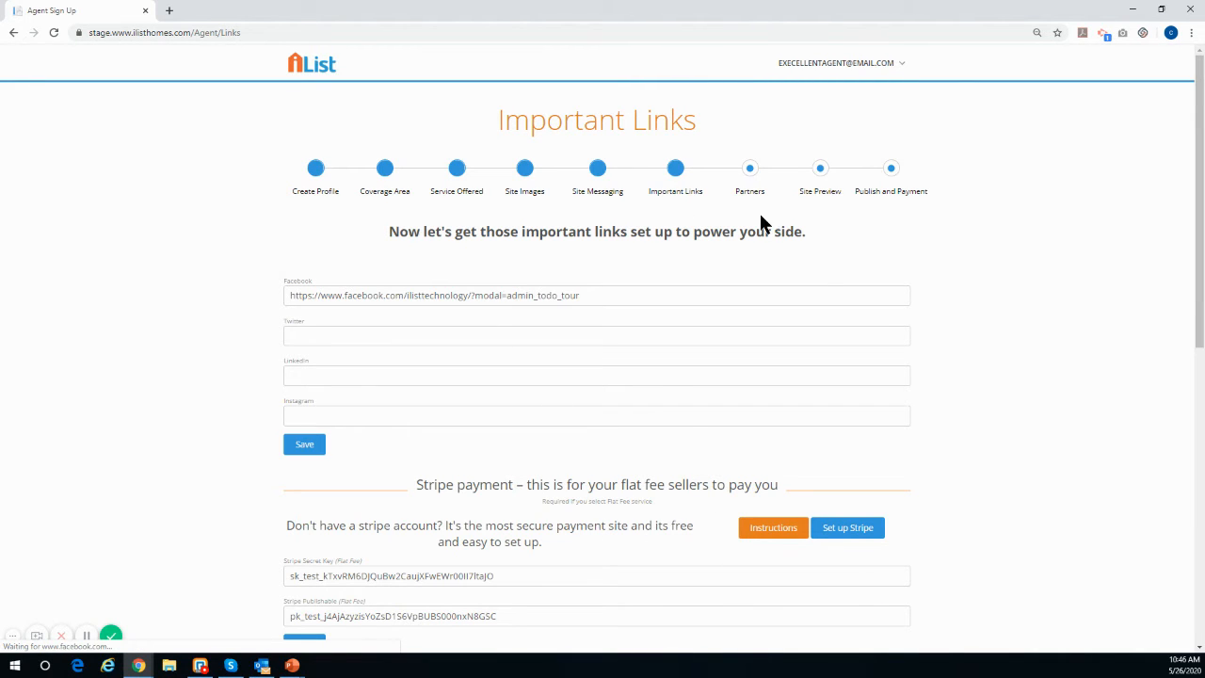
Step: Open and read the Stripe payment setup instructions, then close them
{"action": "scroll", "coordinate": [815, 283], "scroll_direction": "down", "scroll_amount": 1}
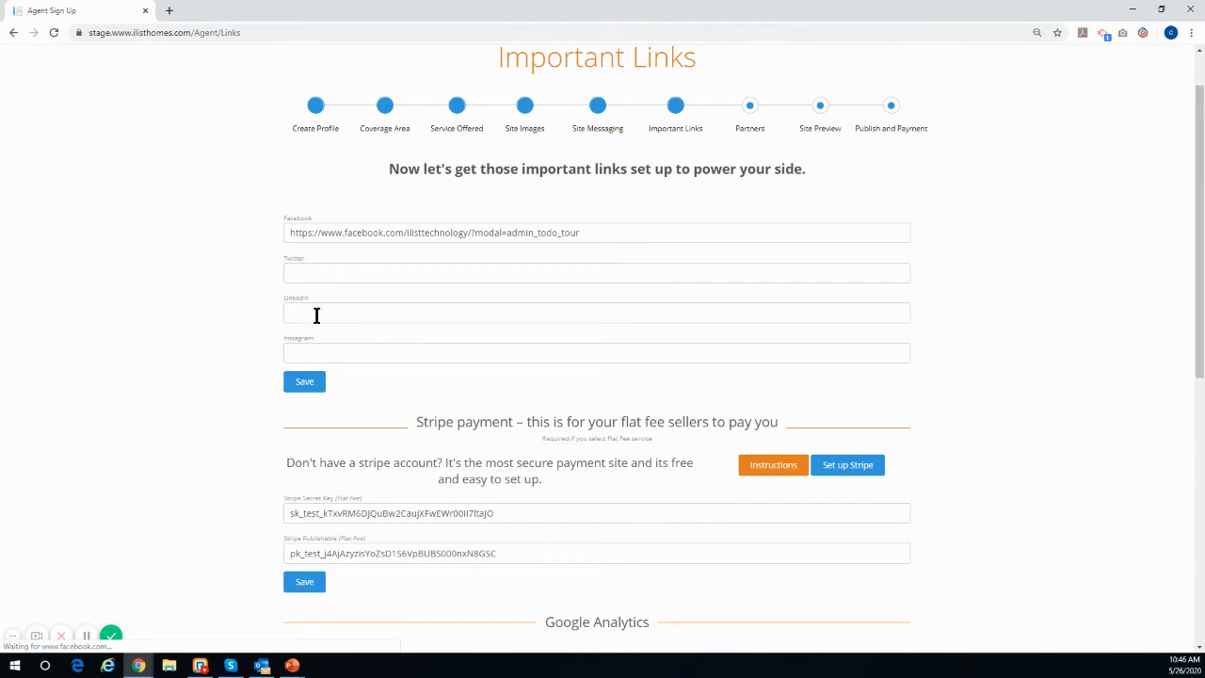
{"action": "scroll", "coordinate": [141, 310], "scroll_direction": "down", "scroll_amount": 3}
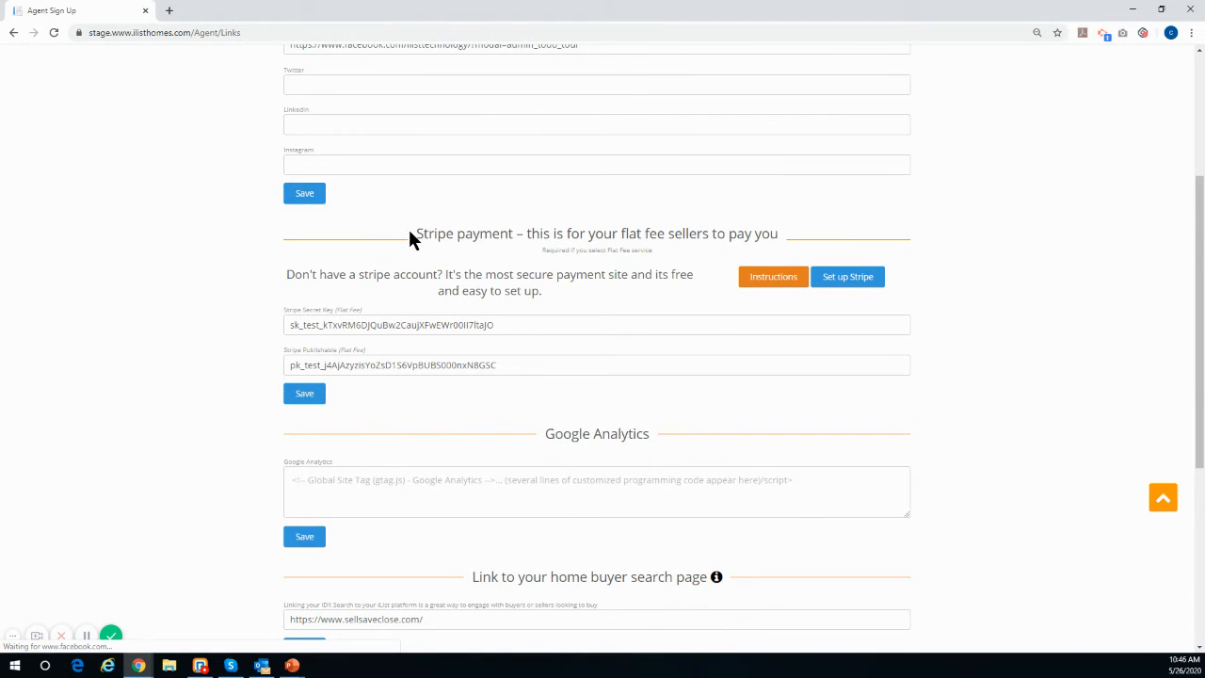
{"action": "left_click_drag", "start_coordinate": [780, 237], "coordinate": [541, 243]}
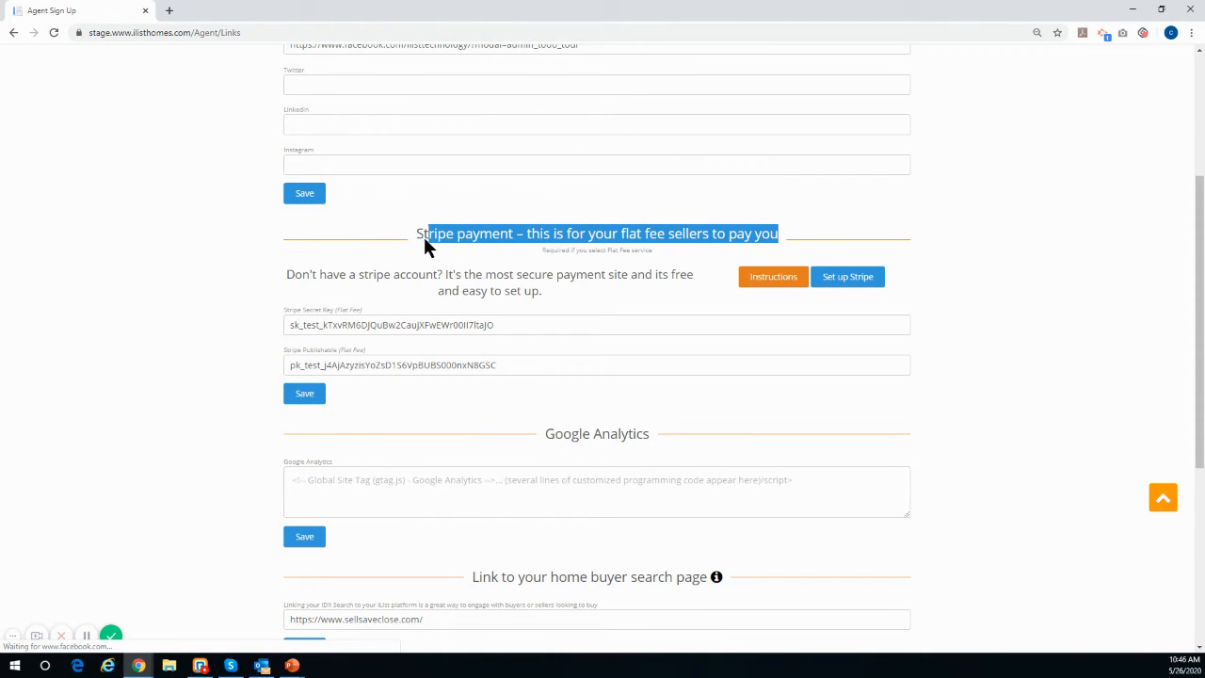
{"action": "left_click", "coordinate": [400, 226]}
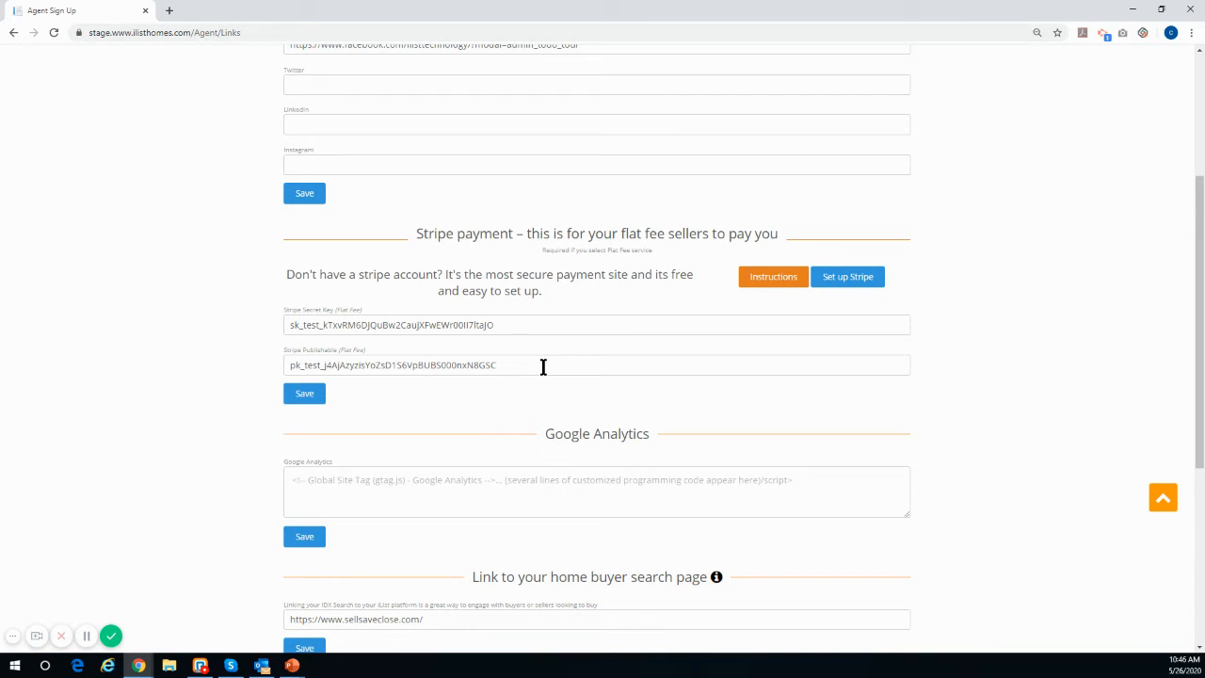
{"action": "left_click", "coordinate": [761, 283]}
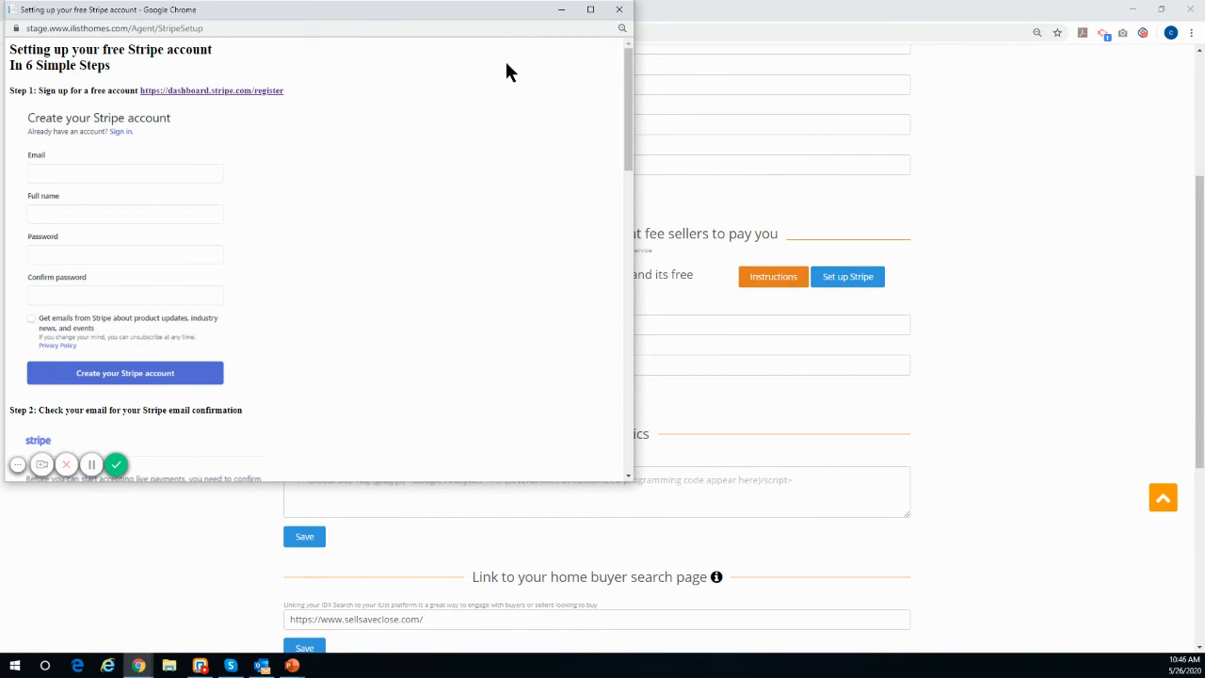
{"action": "scroll", "coordinate": [264, 152], "scroll_direction": "down", "scroll_amount": 1}
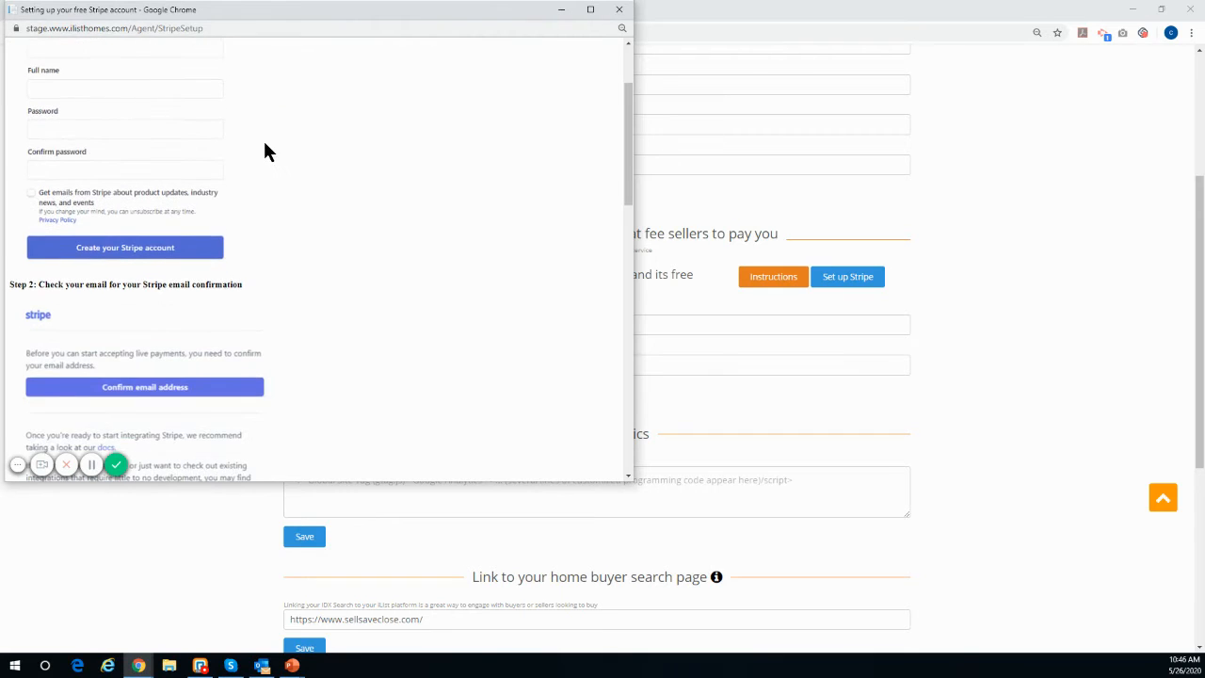
{"action": "scroll", "coordinate": [263, 151], "scroll_direction": "up", "scroll_amount": 1}
{"action": "scroll", "coordinate": [132, 162], "scroll_direction": "down", "scroll_amount": 2}
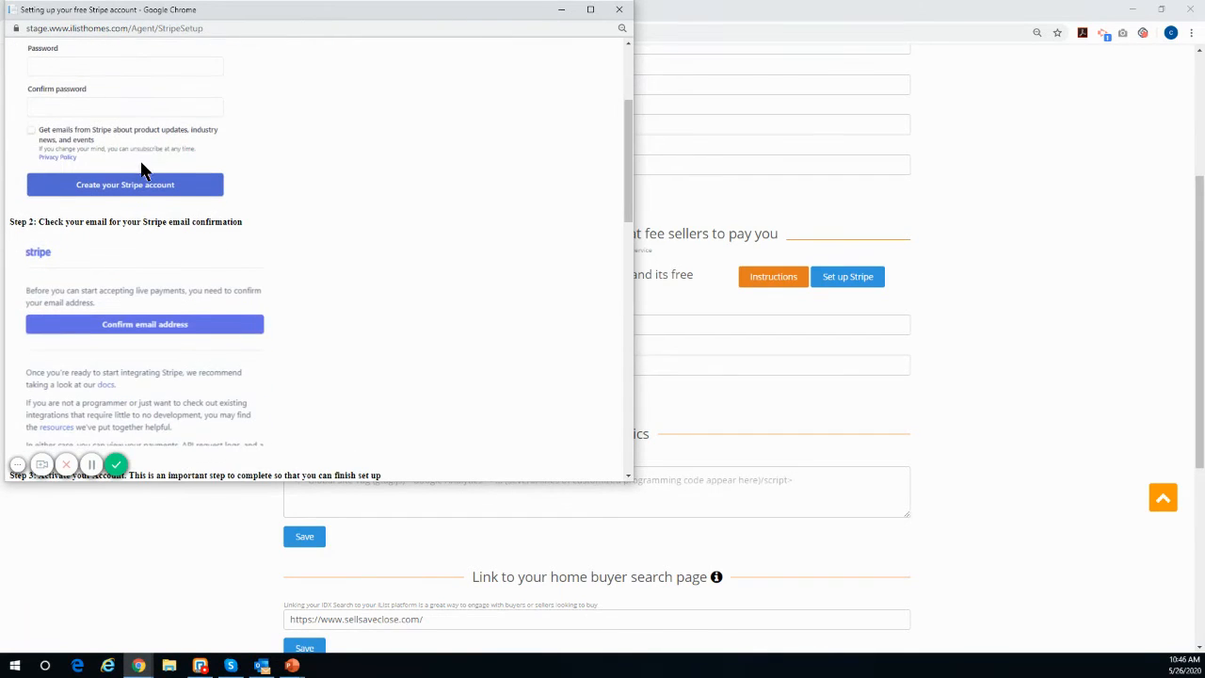
{"action": "scroll", "coordinate": [314, 175], "scroll_direction": "down", "scroll_amount": 3}
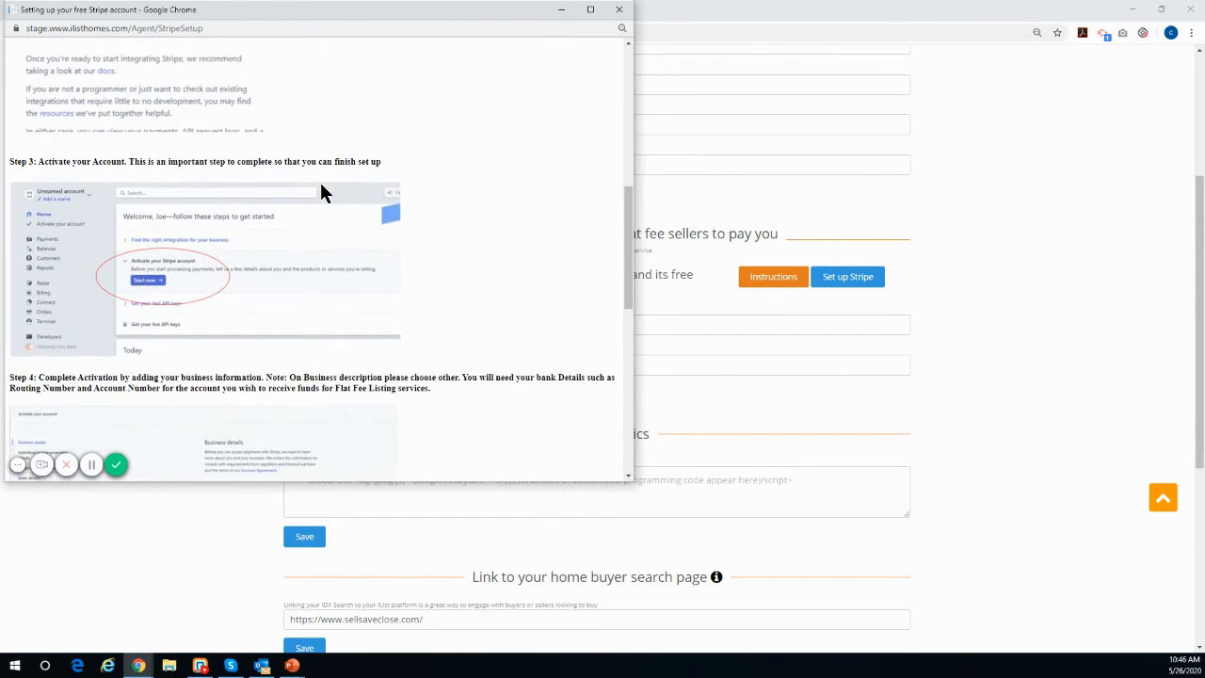
{"action": "scroll", "coordinate": [320, 192], "scroll_direction": "down", "scroll_amount": 5}
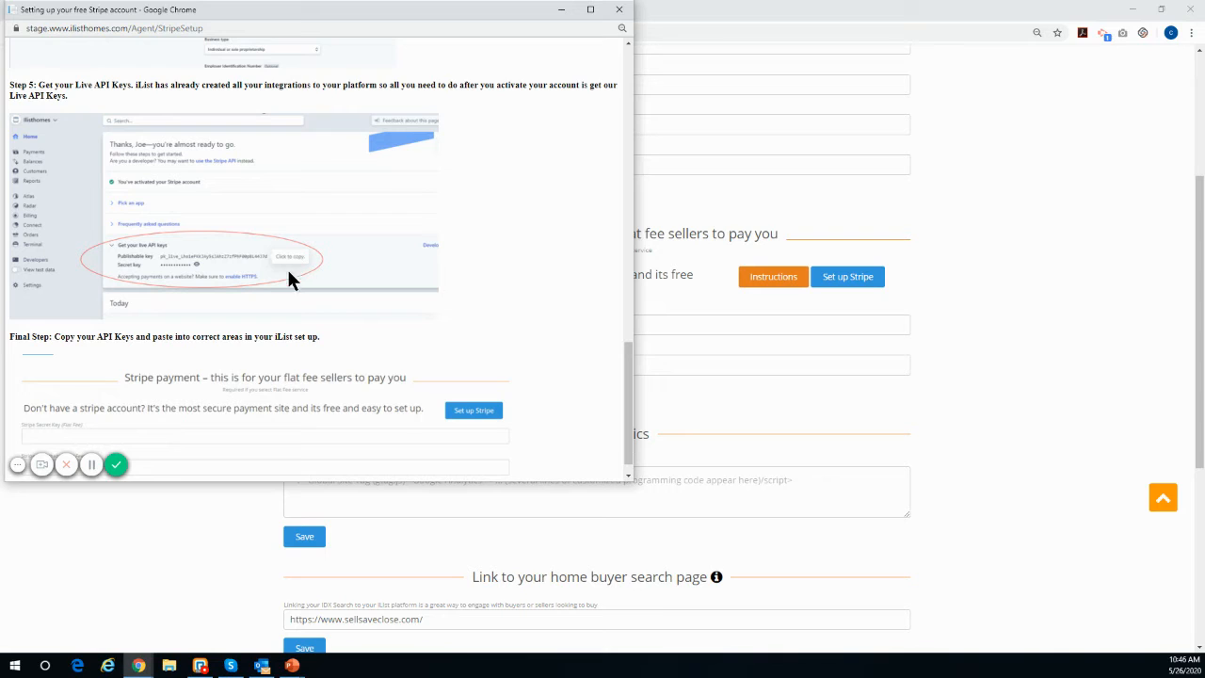
{"action": "left_click", "coordinate": [618, 10]}
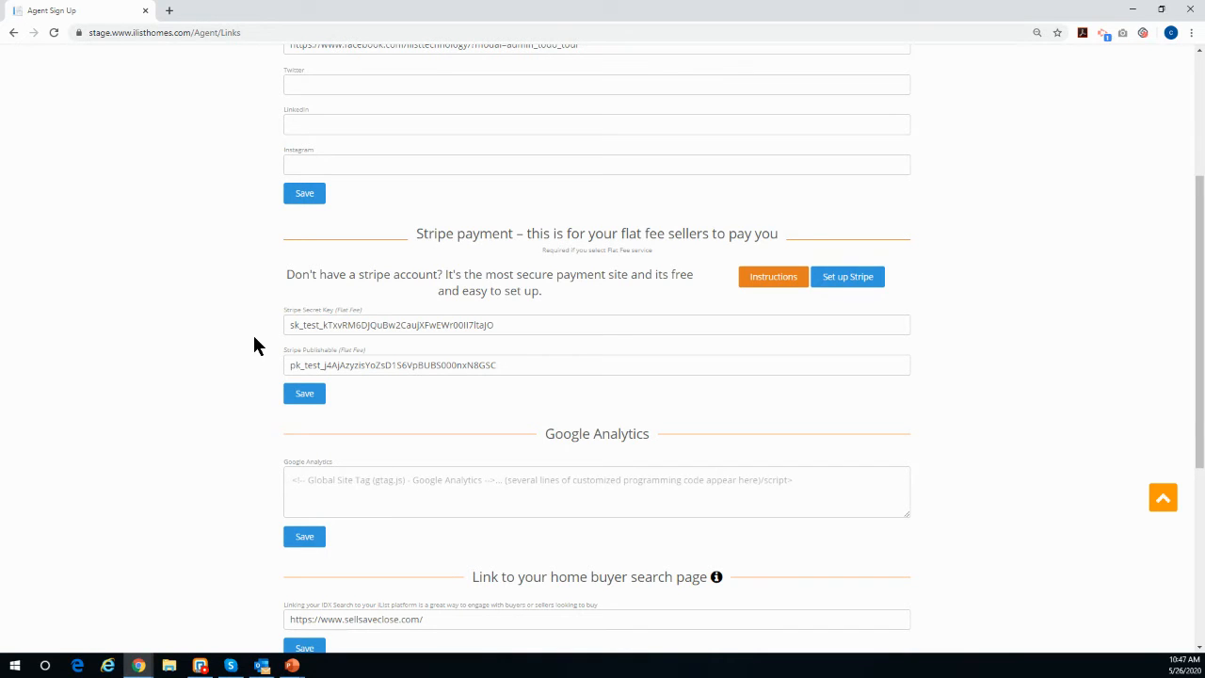
Step: Expand the manual reviews section to examine its fields, then collapse it
{"action": "scroll", "coordinate": [238, 334], "scroll_direction": "down", "scroll_amount": 3}
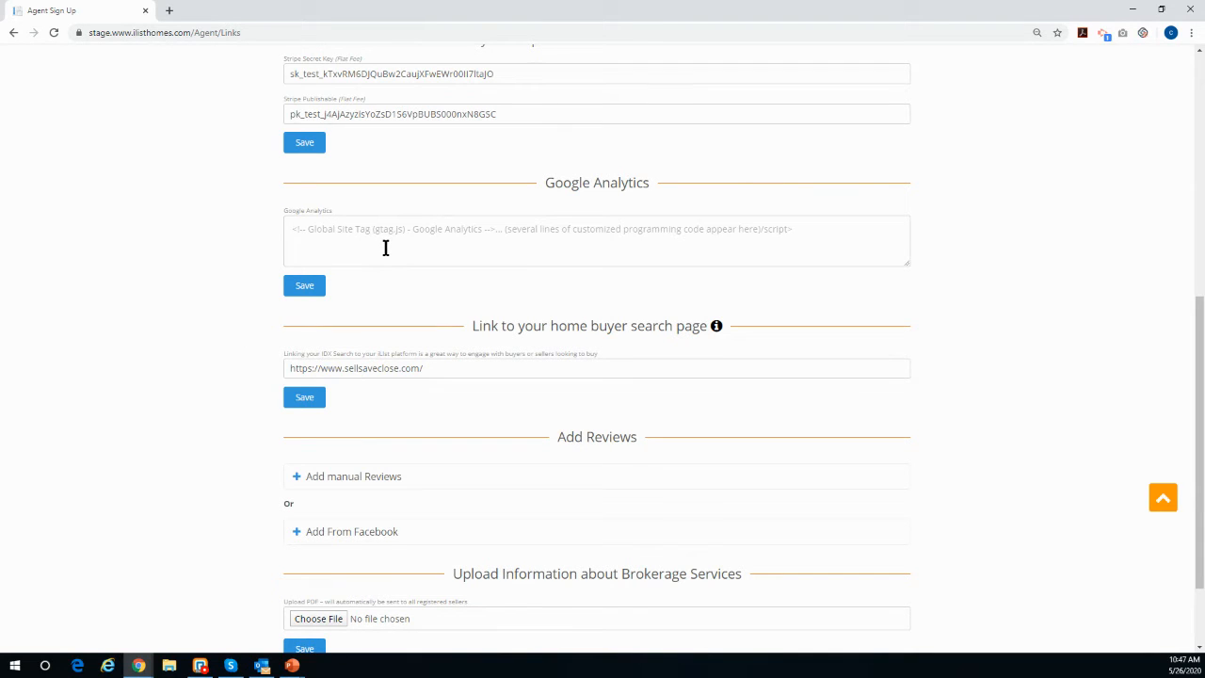
{"action": "scroll", "coordinate": [385, 248], "scroll_direction": "down", "scroll_amount": 2}
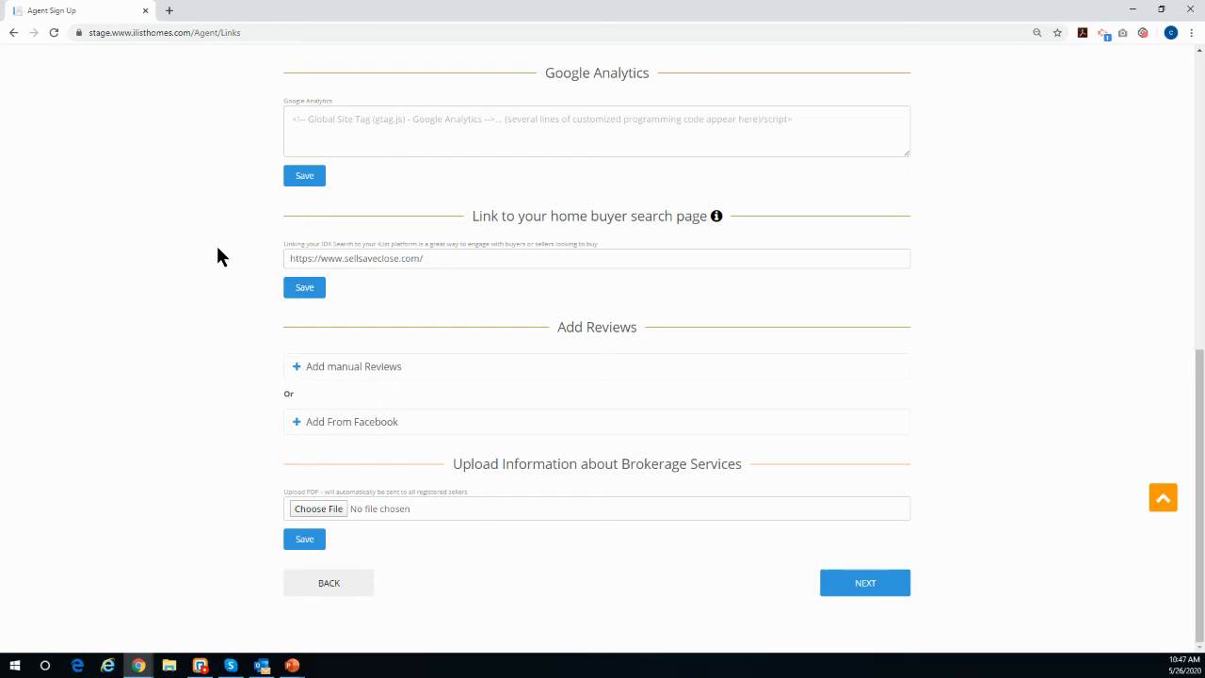
{"action": "left_click", "coordinate": [298, 370]}
{"action": "scroll", "coordinate": [266, 367], "scroll_direction": "down", "scroll_amount": 2}
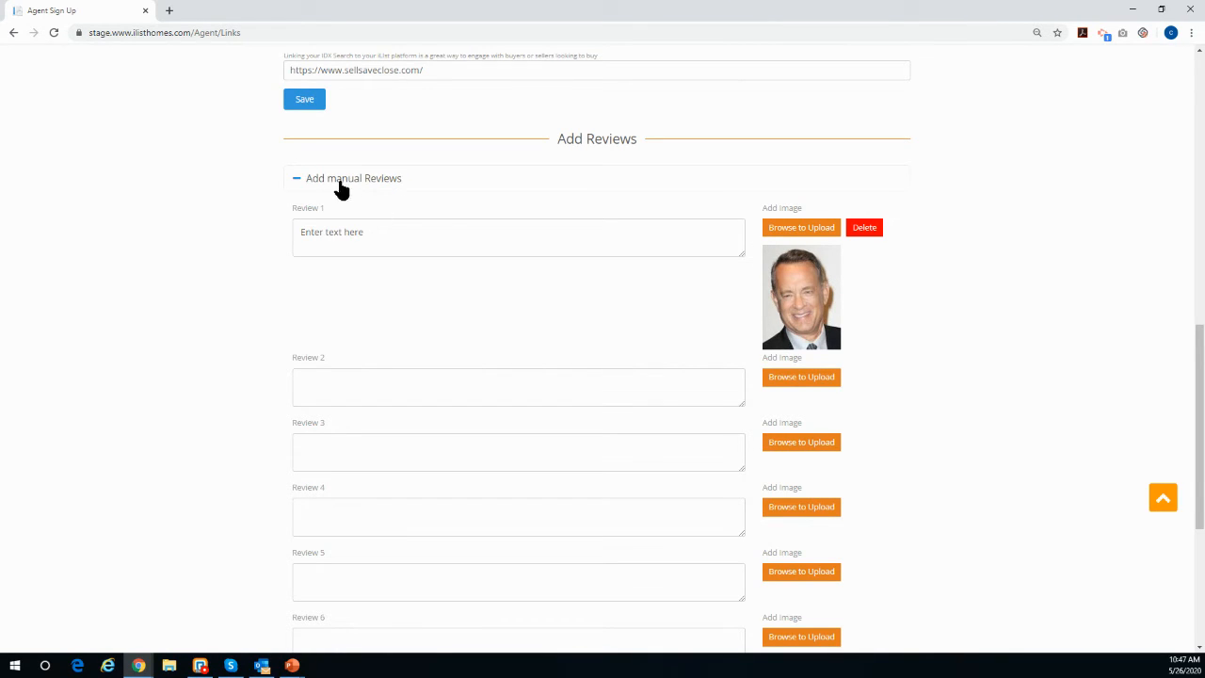
{"action": "left_click", "coordinate": [299, 180]}
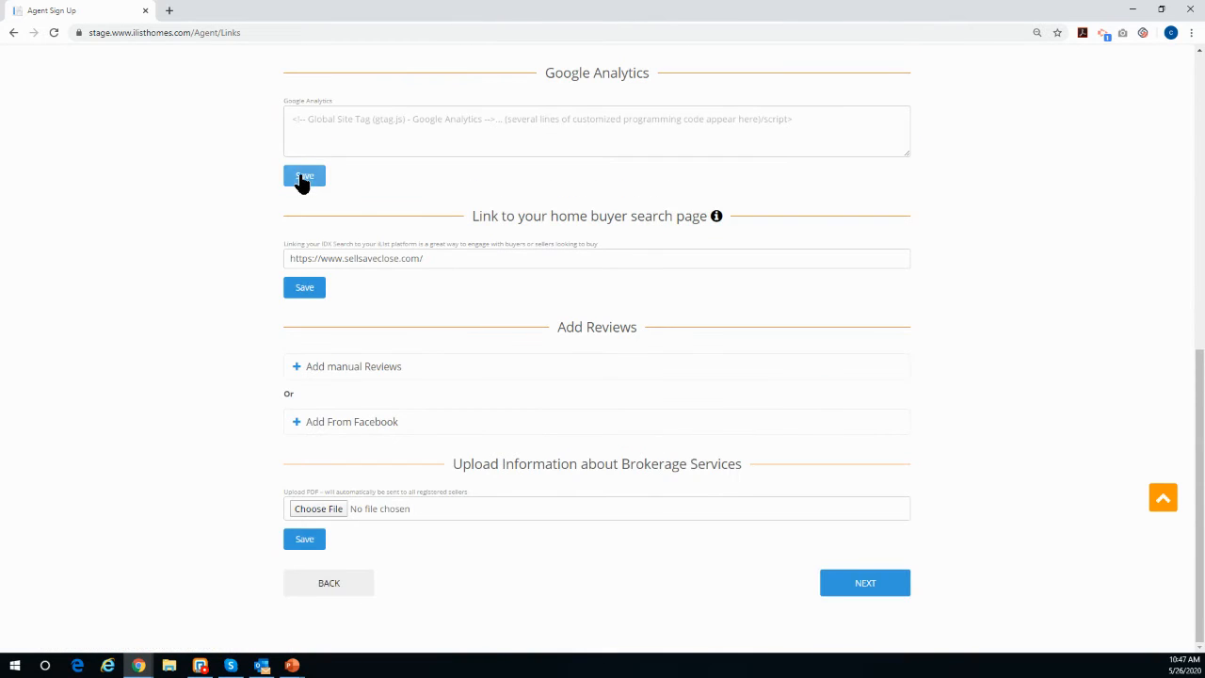
Step: Open the Facebook reviews section and read its how-to-add-reviews instructions, then close them
{"action": "left_click", "coordinate": [293, 429]}
{"action": "scroll", "coordinate": [296, 430], "scroll_direction": "down", "scroll_amount": 2}
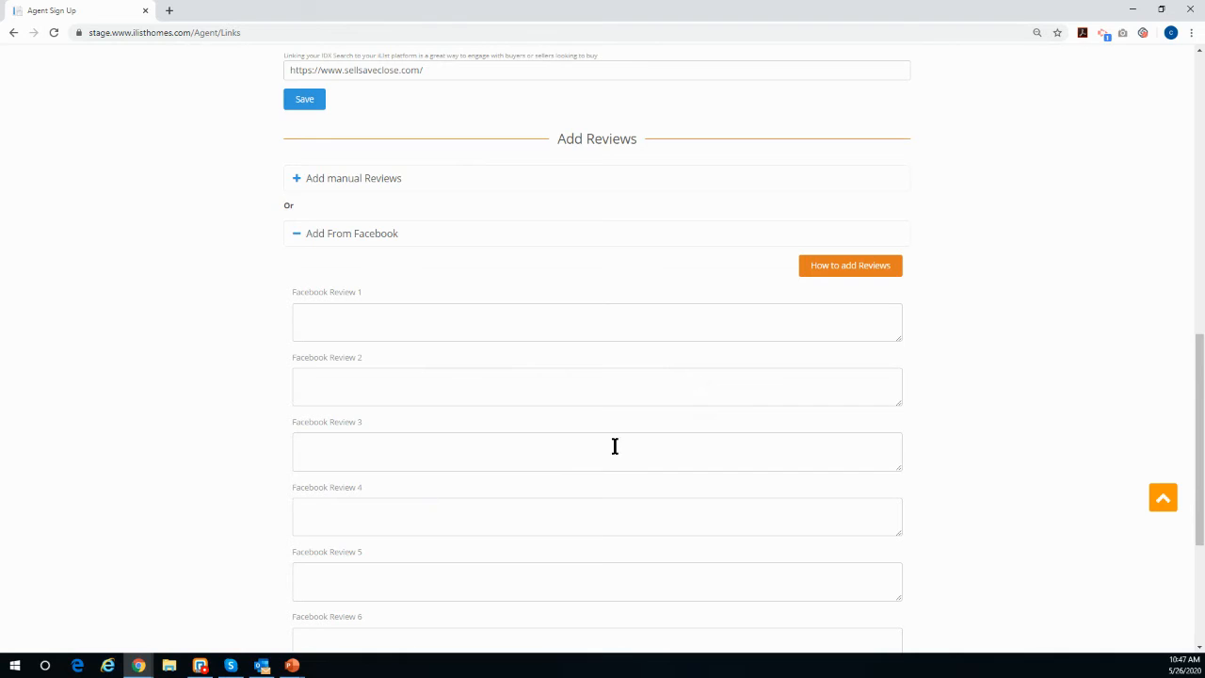
{"action": "left_click", "coordinate": [852, 271]}
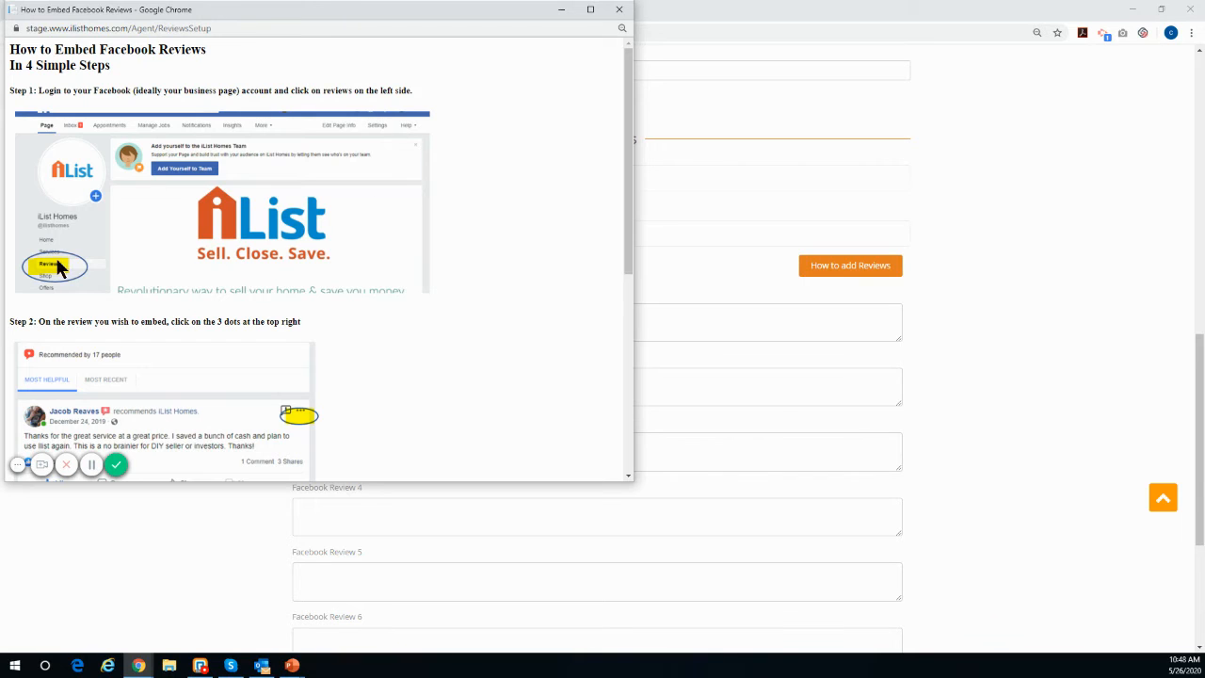
{"action": "scroll", "coordinate": [32, 273], "scroll_direction": "down", "scroll_amount": 2}
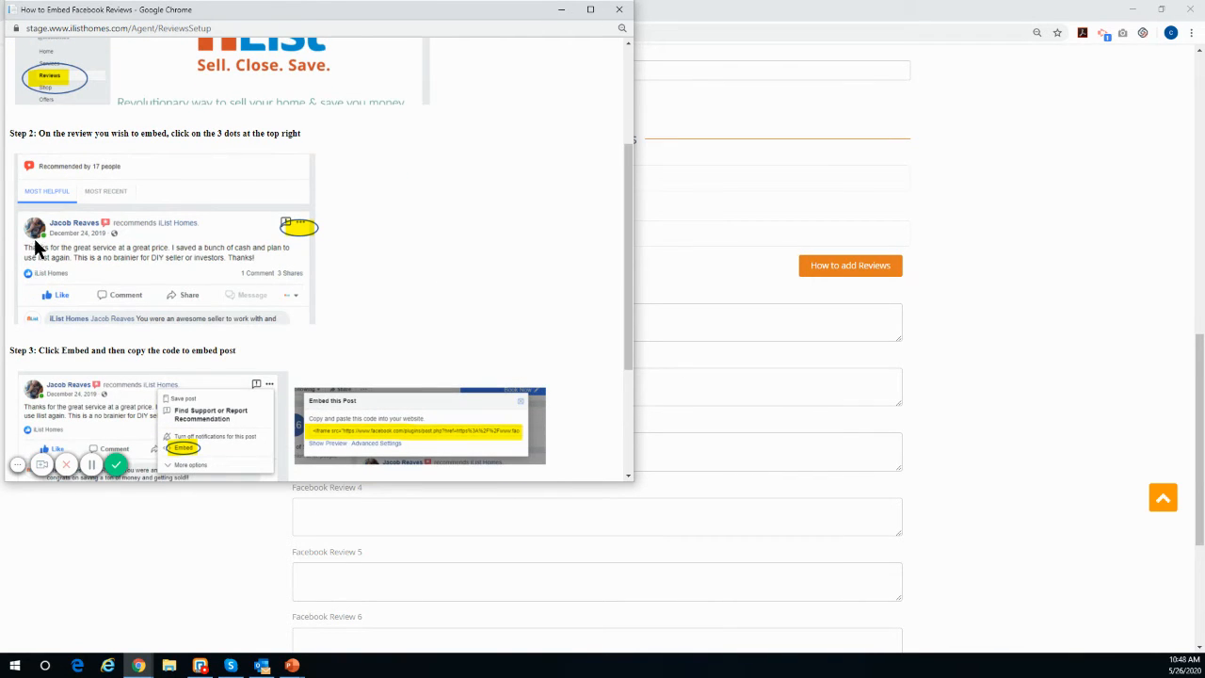
{"action": "scroll", "coordinate": [280, 231], "scroll_direction": "down", "scroll_amount": 2}
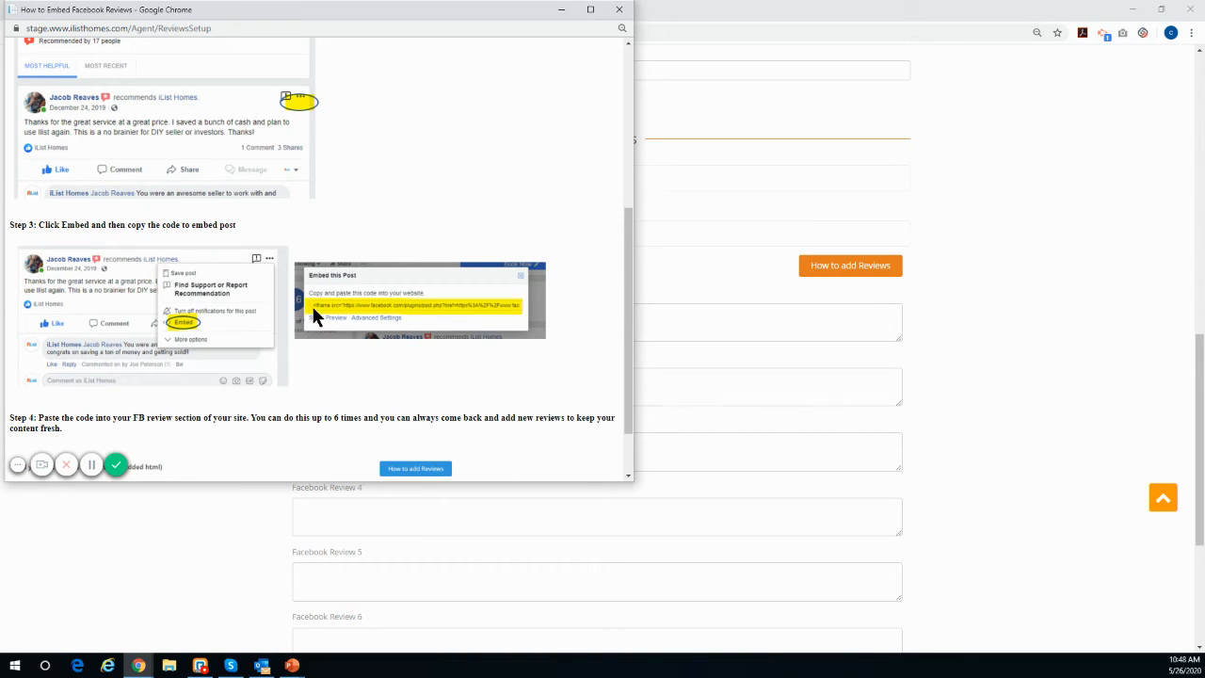
{"action": "left_click", "coordinate": [620, 11]}
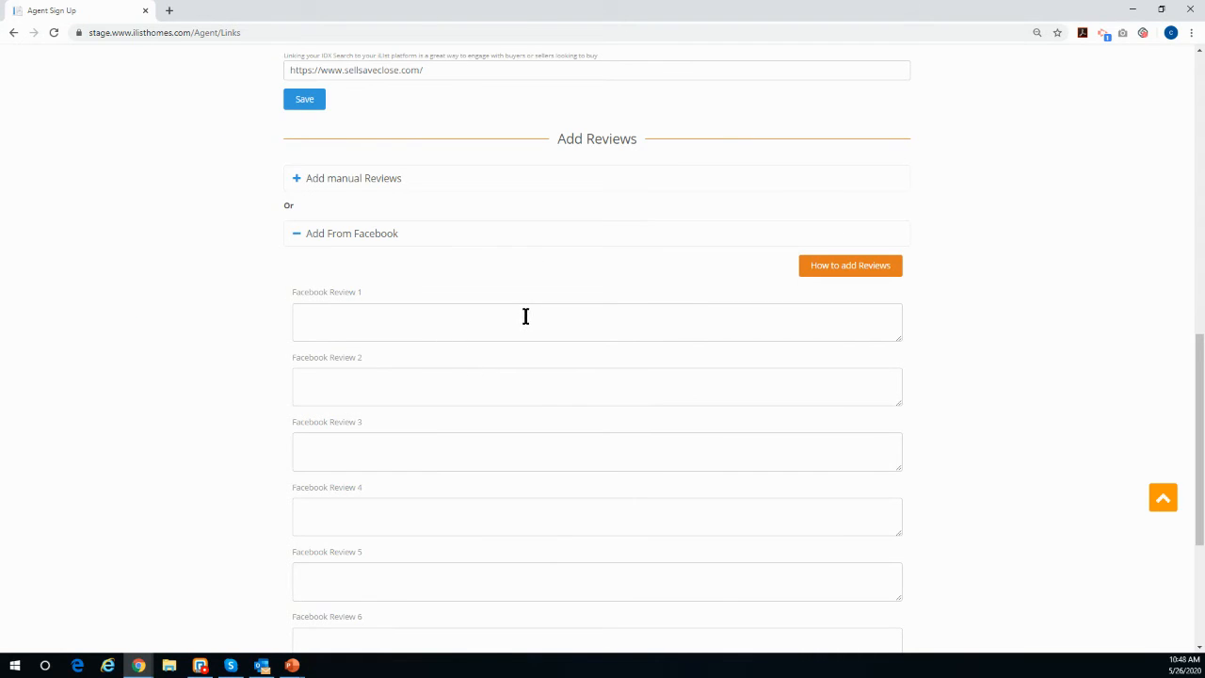
Step: Collapse the Facebook reviews section and proceed to the Marketing Partners step
{"action": "left_click", "coordinate": [297, 240]}
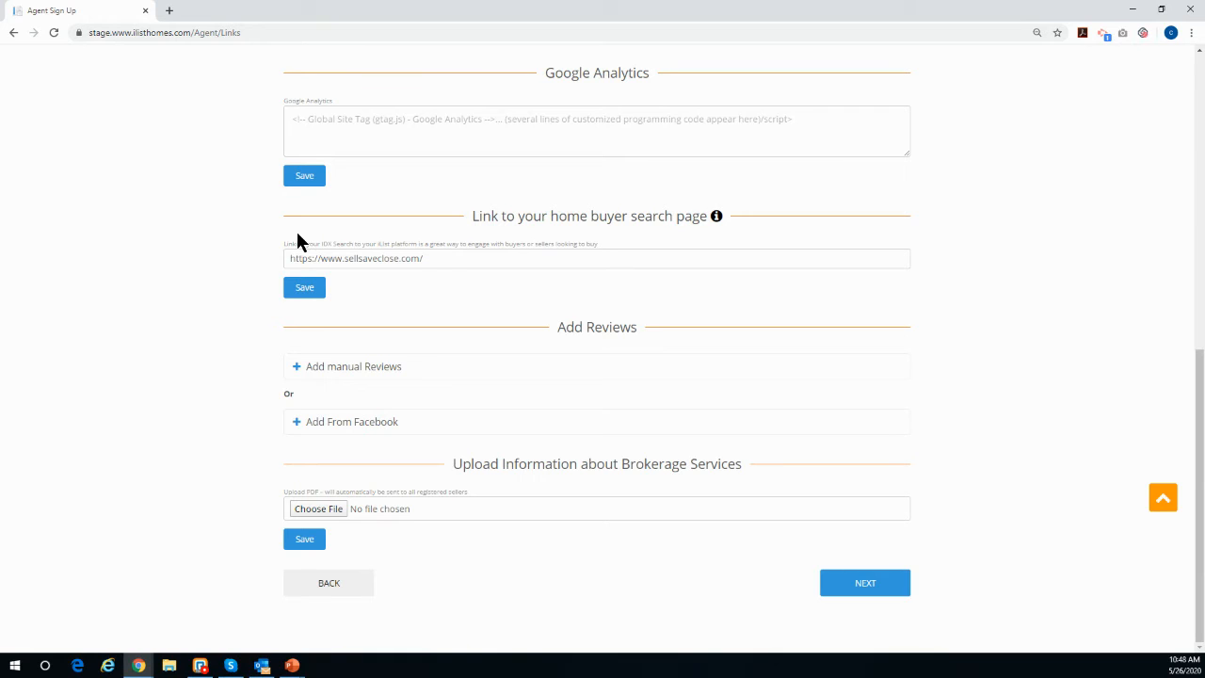
{"action": "left_click", "coordinate": [853, 592]}
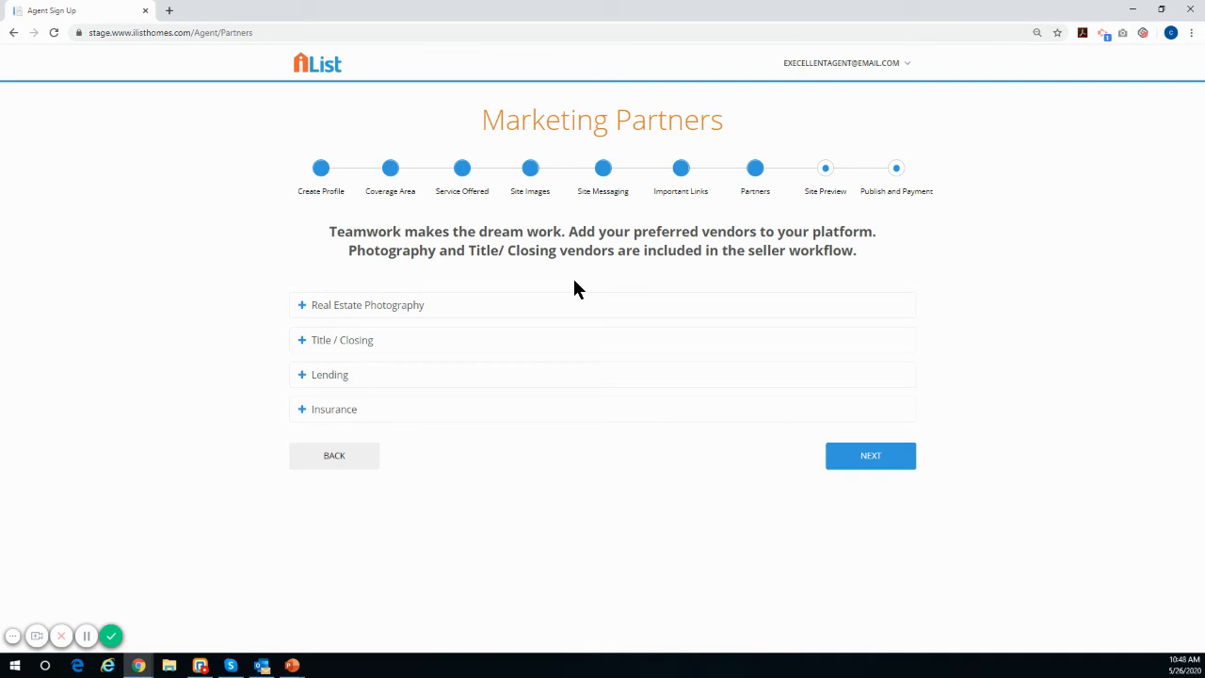
Step: Examine the Real Estate Photography and Title / Closing partner sections, collapse them, and proceed to the Site Preview step
{"action": "left_click", "coordinate": [303, 308]}
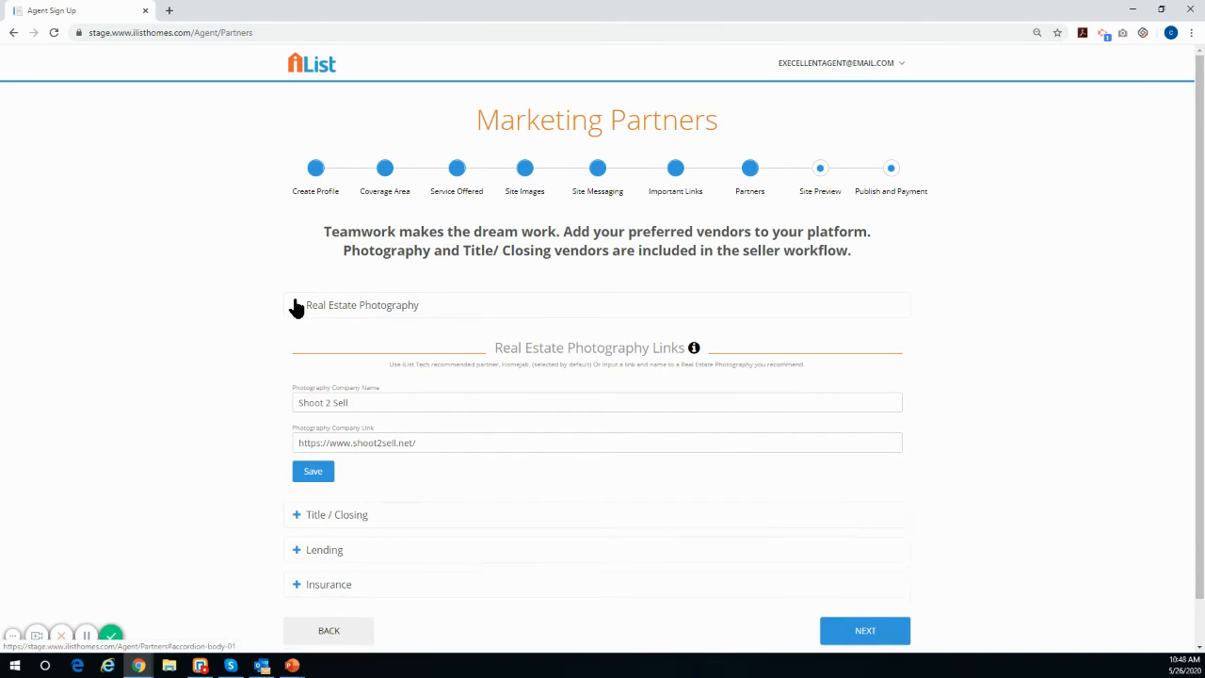
{"action": "left_click", "coordinate": [295, 306]}
{"action": "left_click", "coordinate": [299, 348]}
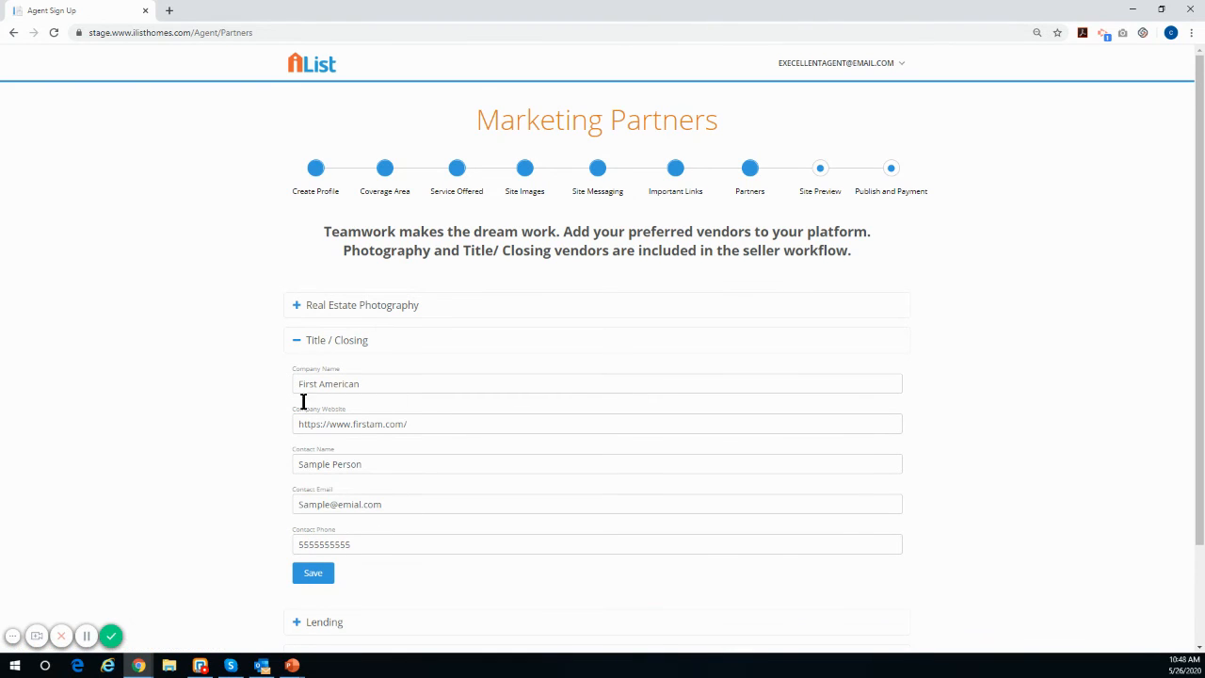
{"action": "left_click", "coordinate": [300, 345]}
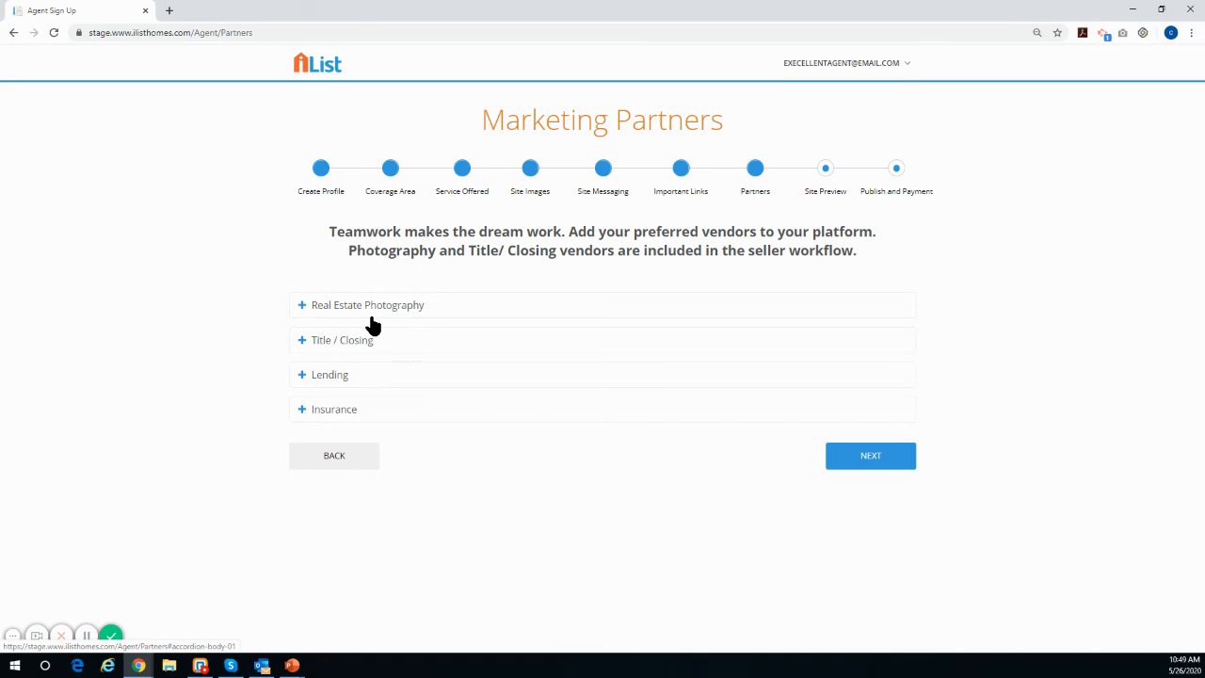
{"action": "left_click", "coordinate": [875, 459]}
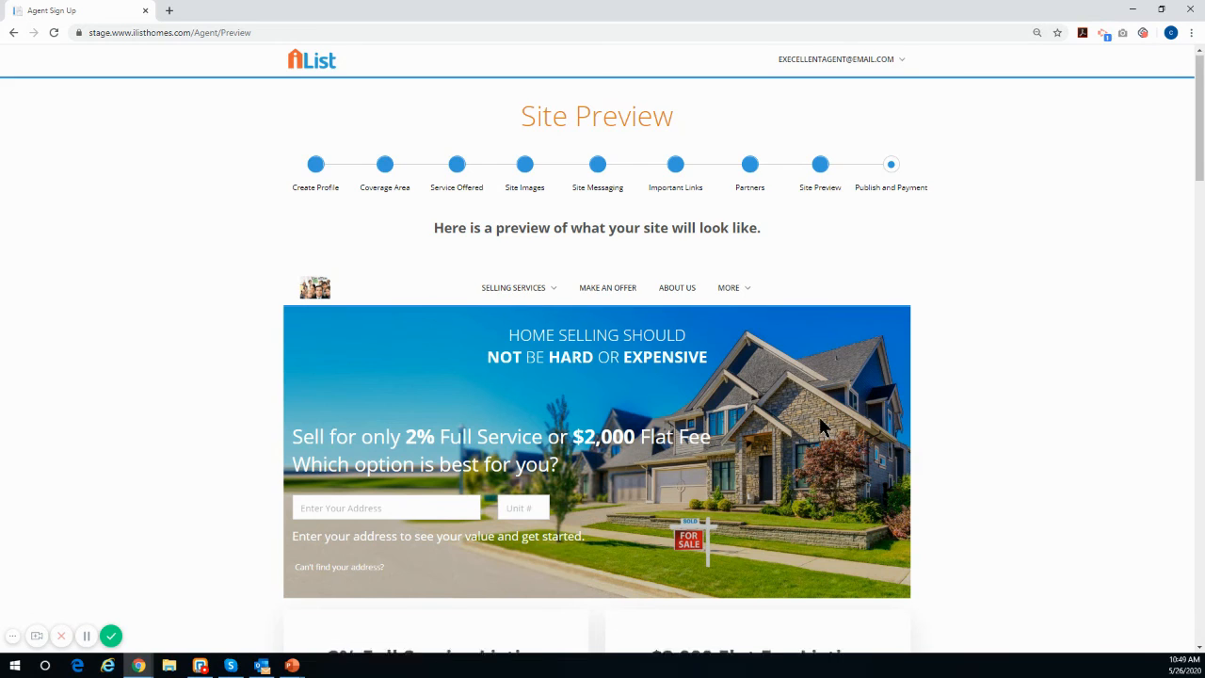
Step: Scroll through the whole site preview and publish the site live
{"action": "scroll", "coordinate": [818, 421], "scroll_direction": "down", "scroll_amount": 3}
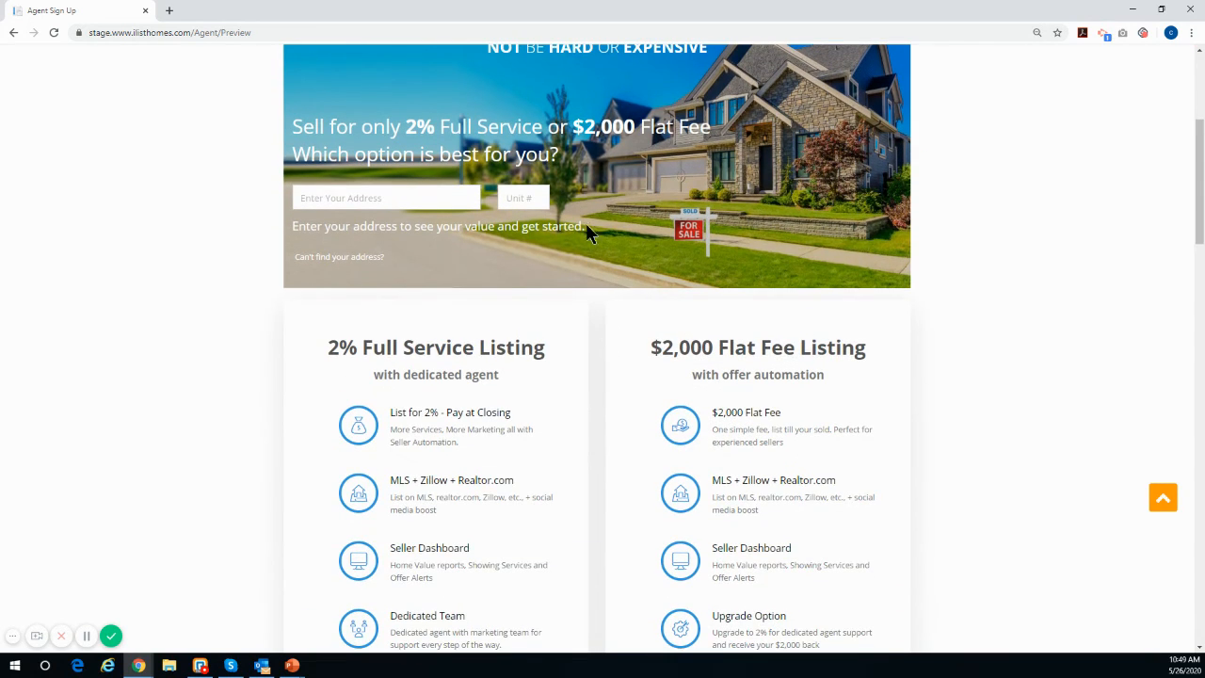
{"action": "scroll", "coordinate": [555, 314], "scroll_direction": "down", "scroll_amount": 5}
{"action": "scroll", "coordinate": [552, 327], "scroll_direction": "down", "scroll_amount": 5}
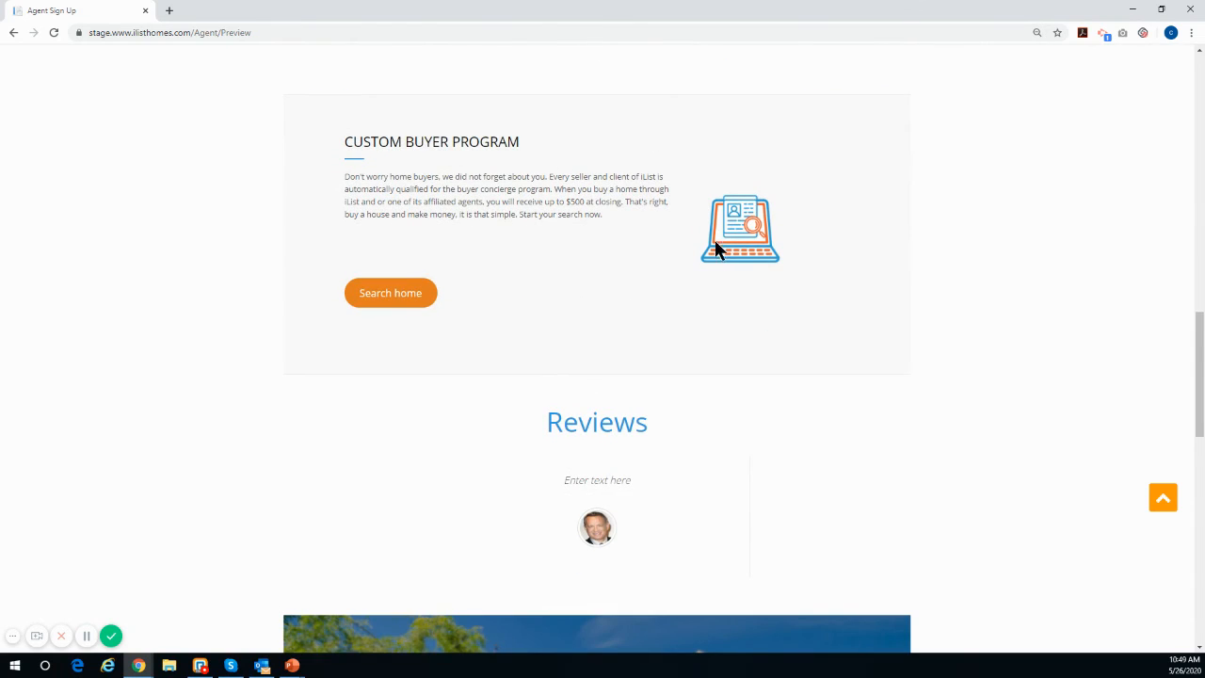
{"action": "scroll", "coordinate": [716, 263], "scroll_direction": "down", "scroll_amount": 3}
{"action": "scroll", "coordinate": [758, 254], "scroll_direction": "down", "scroll_amount": 3}
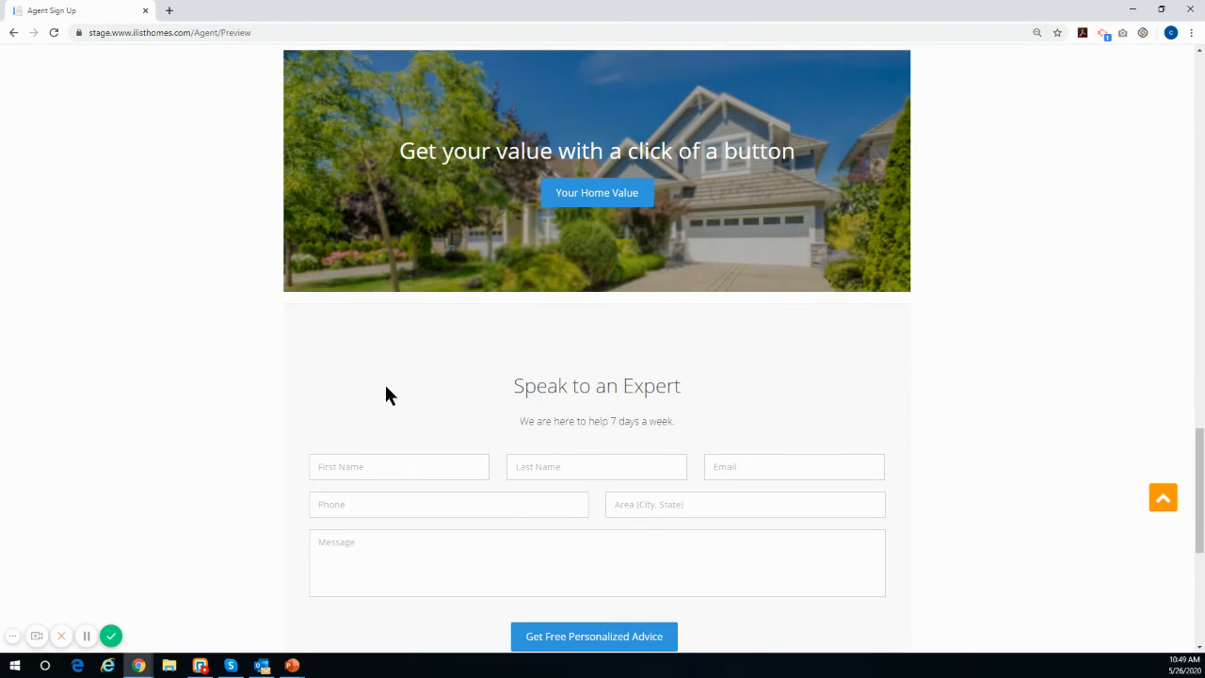
{"action": "scroll", "coordinate": [774, 431], "scroll_direction": "down", "scroll_amount": 3}
{"action": "scroll", "coordinate": [746, 430], "scroll_direction": "up", "scroll_amount": 10}
{"action": "scroll", "coordinate": [745, 433], "scroll_direction": "up", "scroll_amount": 15}
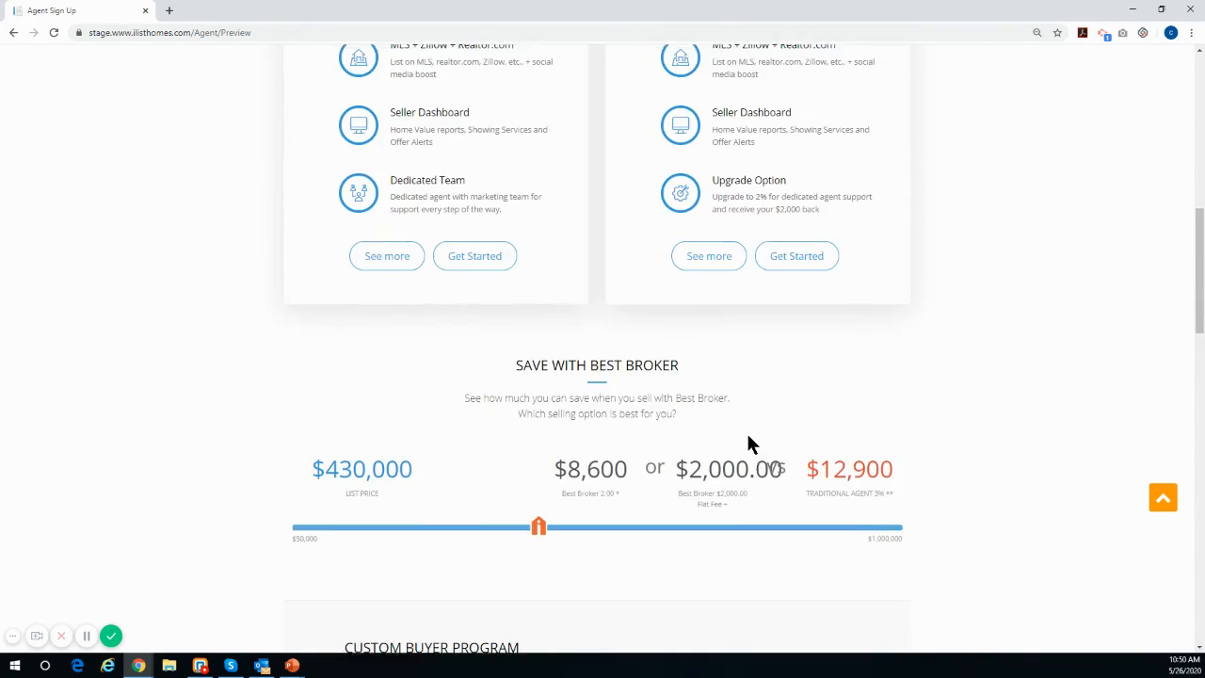
{"action": "scroll", "coordinate": [746, 446], "scroll_direction": "down", "scroll_amount": 17}
{"action": "scroll", "coordinate": [746, 482], "scroll_direction": "down", "scroll_amount": 9}
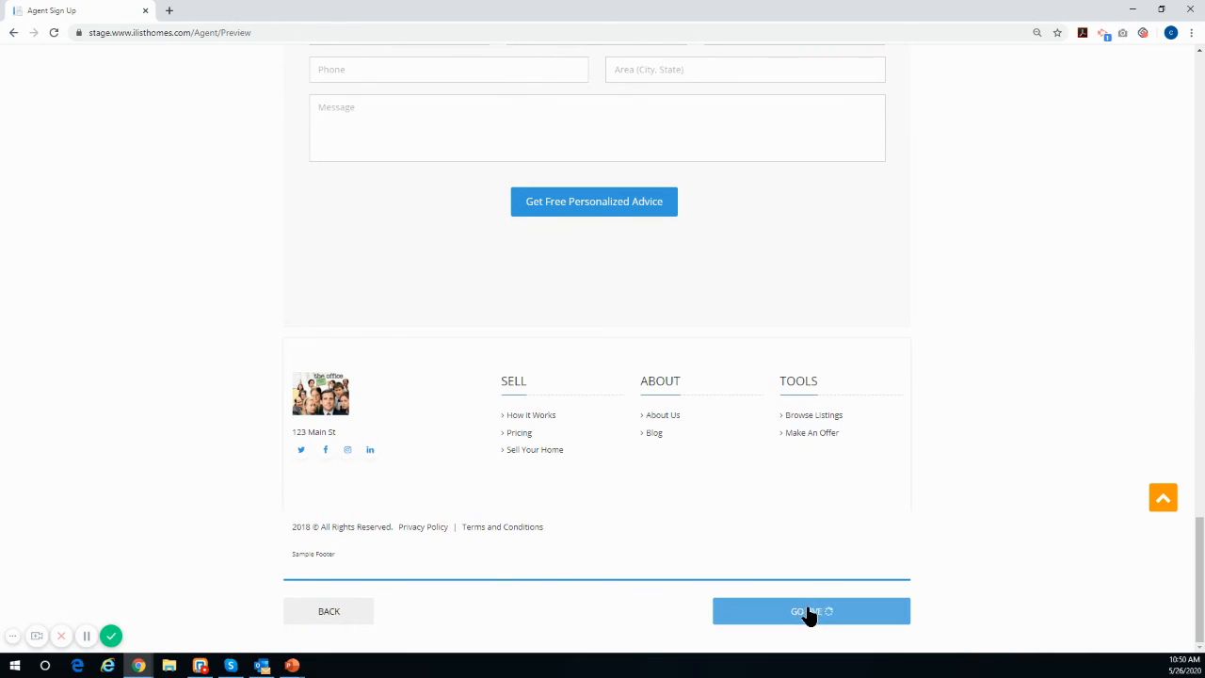
{"action": "left_click", "coordinate": [806, 608]}
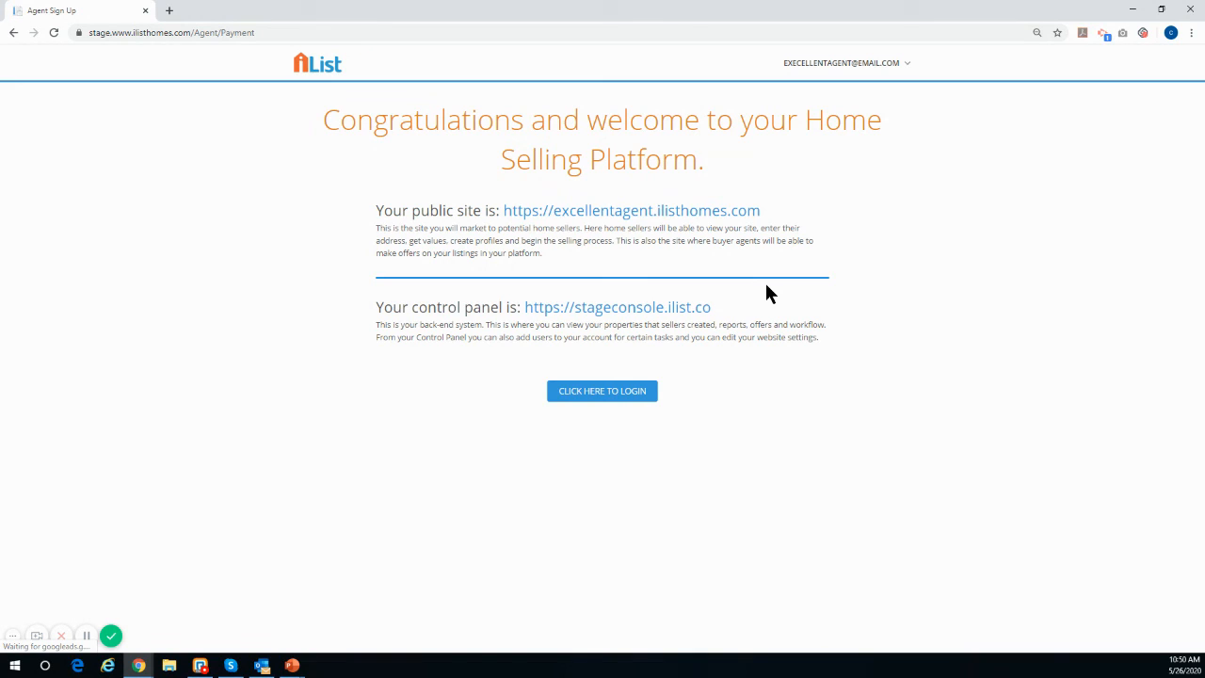
Step: Open the public site link and browse the live page, moving the savings calculator's list-price slider
{"action": "left_click", "coordinate": [602, 213]}
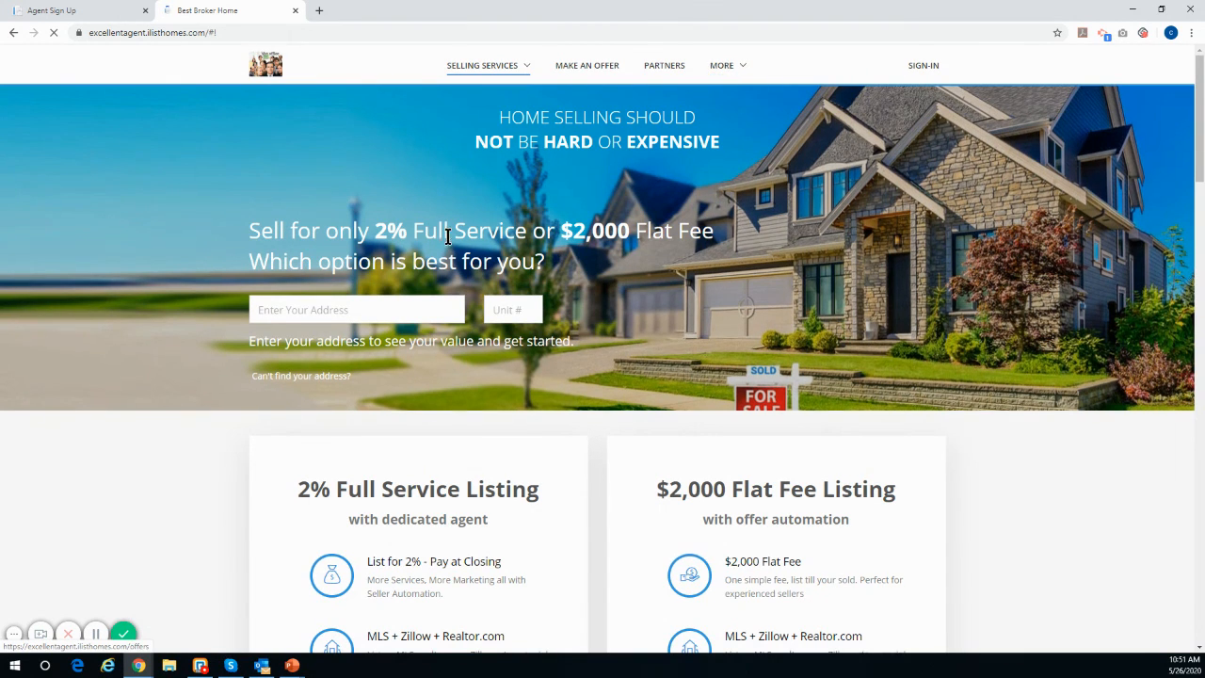
{"action": "scroll", "coordinate": [449, 240], "scroll_direction": "down", "scroll_amount": 5}
{"action": "scroll", "coordinate": [447, 250], "scroll_direction": "down", "scroll_amount": 5}
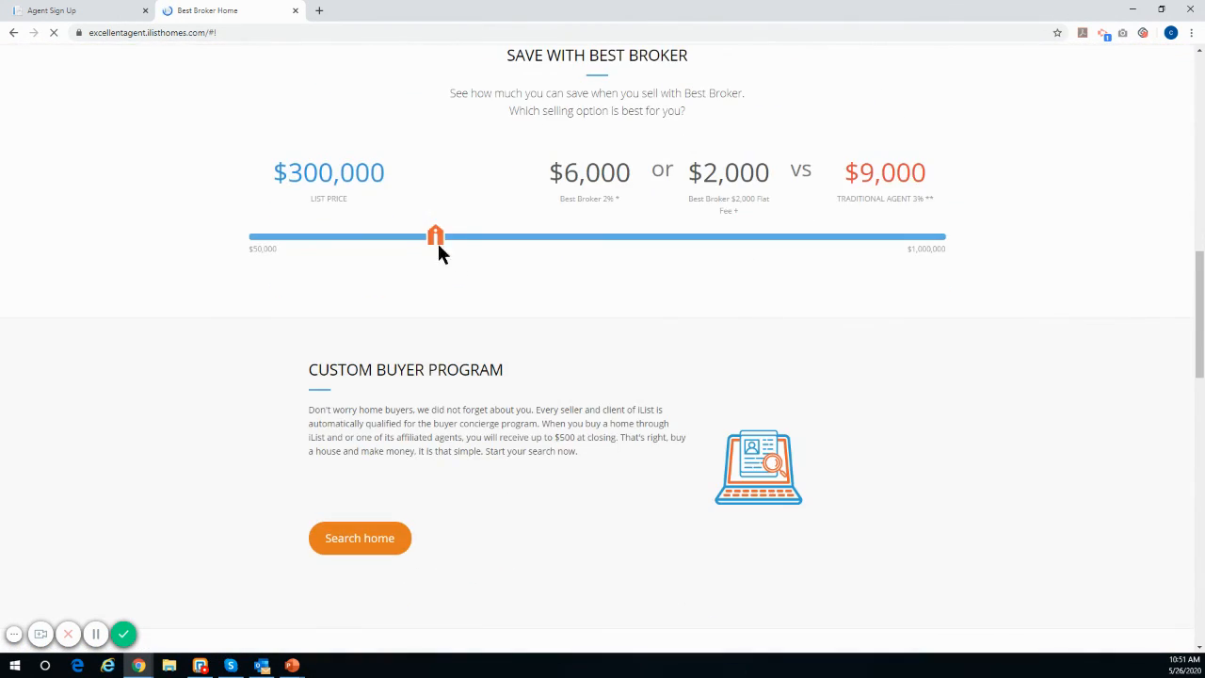
{"action": "left_click", "coordinate": [437, 240]}
{"action": "left_click_drag", "start_coordinate": [438, 235], "coordinate": [587, 236]}
{"action": "scroll", "coordinate": [538, 290], "scroll_direction": "down", "scroll_amount": 3}
{"action": "scroll", "coordinate": [539, 290], "scroll_direction": "down", "scroll_amount": 8}
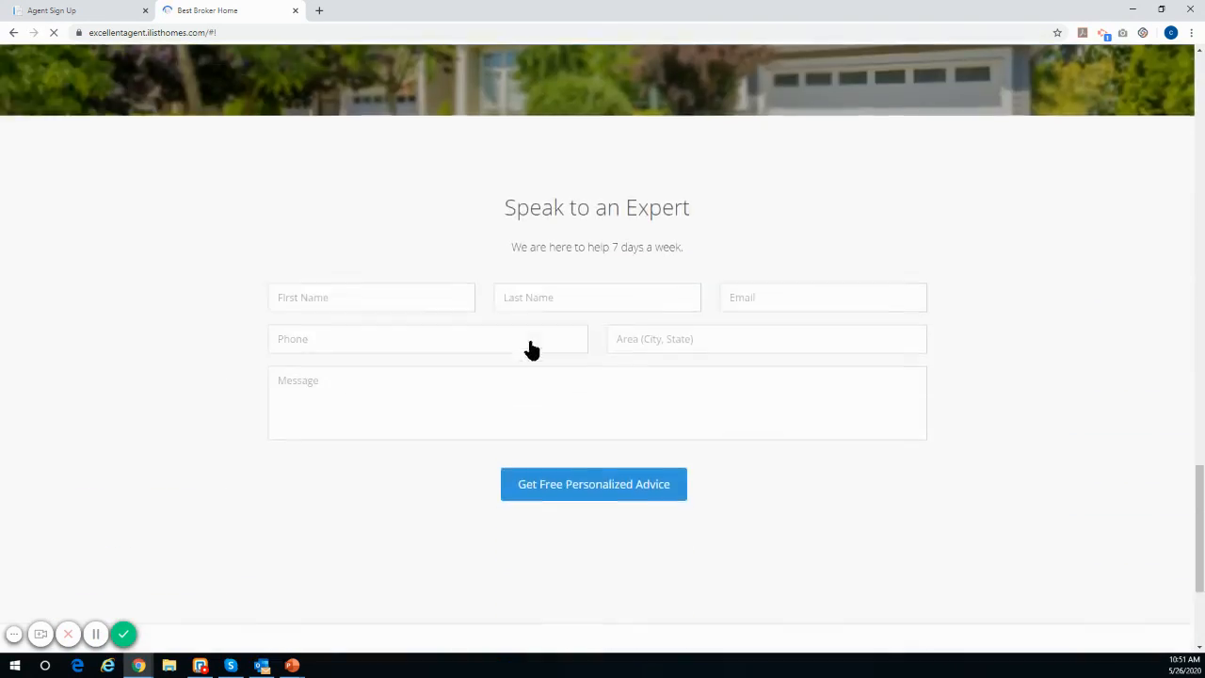
{"action": "scroll", "coordinate": [530, 349], "scroll_direction": "up", "scroll_amount": 8}
{"action": "scroll", "coordinate": [532, 359], "scroll_direction": "up", "scroll_amount": 15}
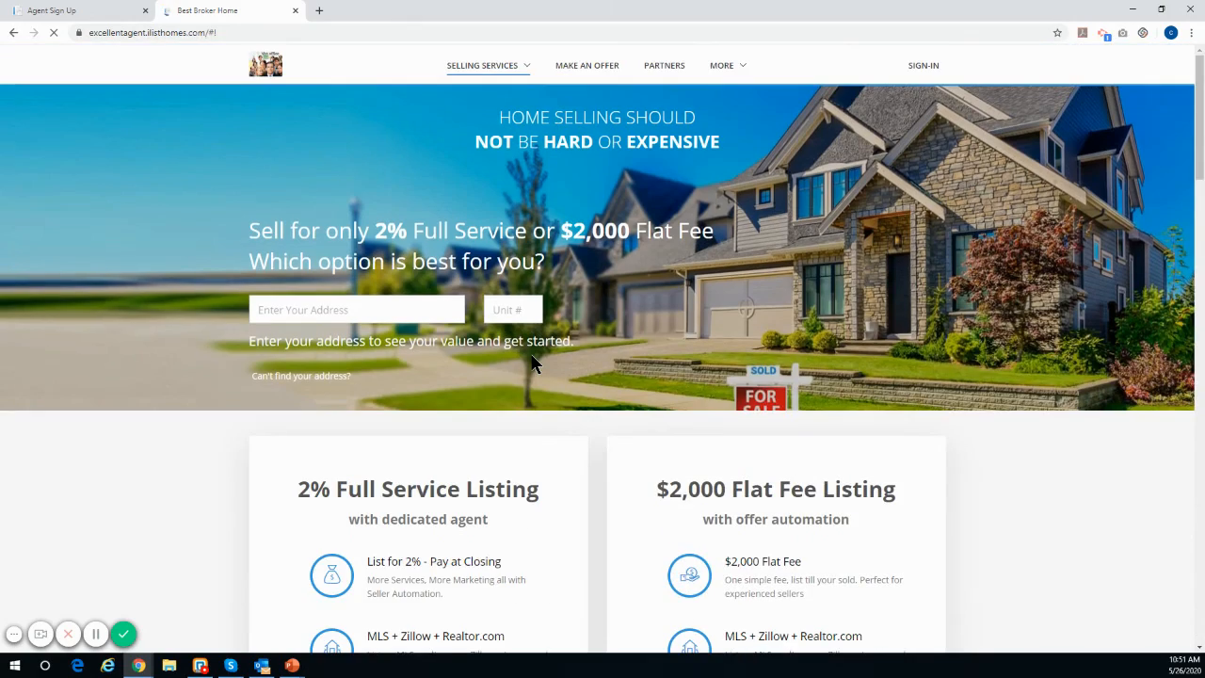